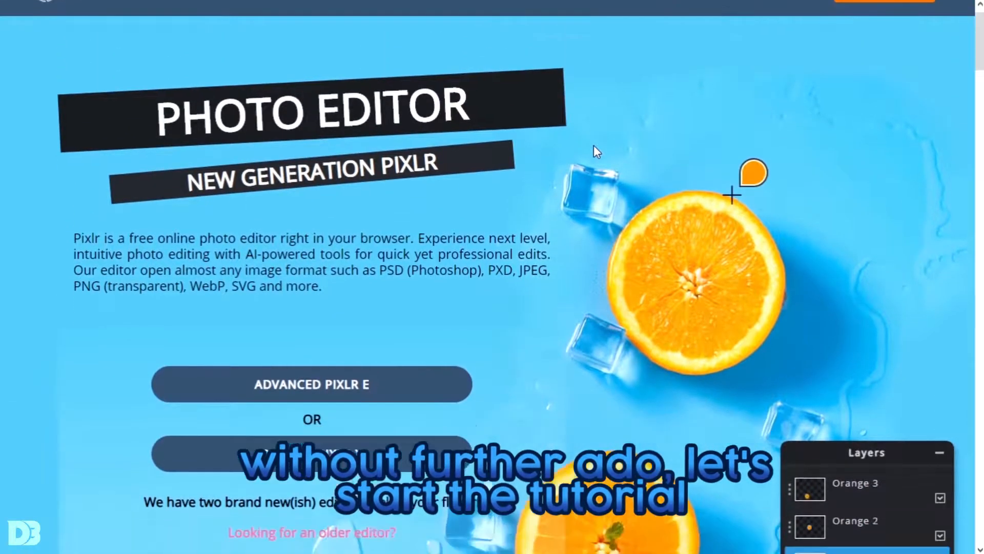
# Remove the old "ka" document from the Pixlr E history and open the settings for creating a new image.
pyautogui.scroll(-10, 594, 145)
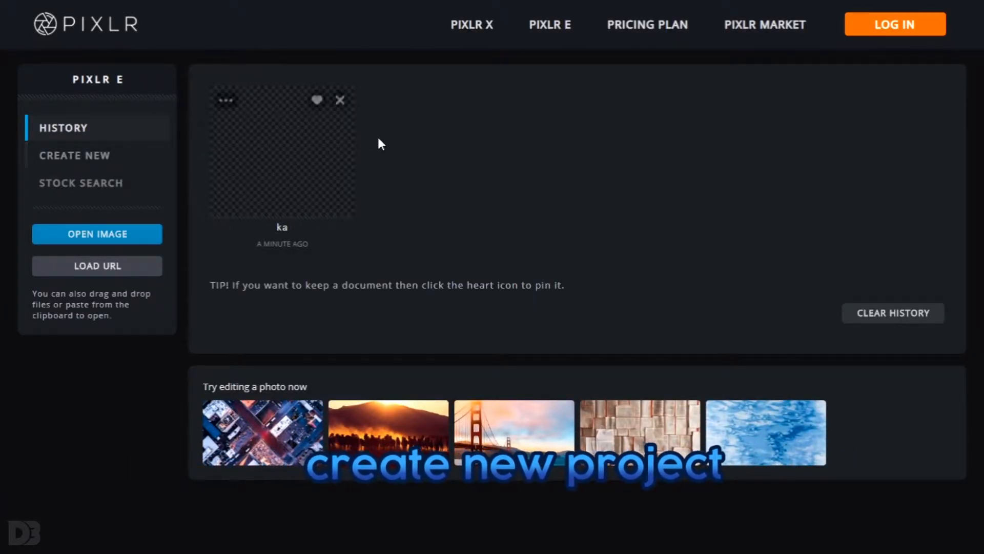
pyautogui.click(340, 101)
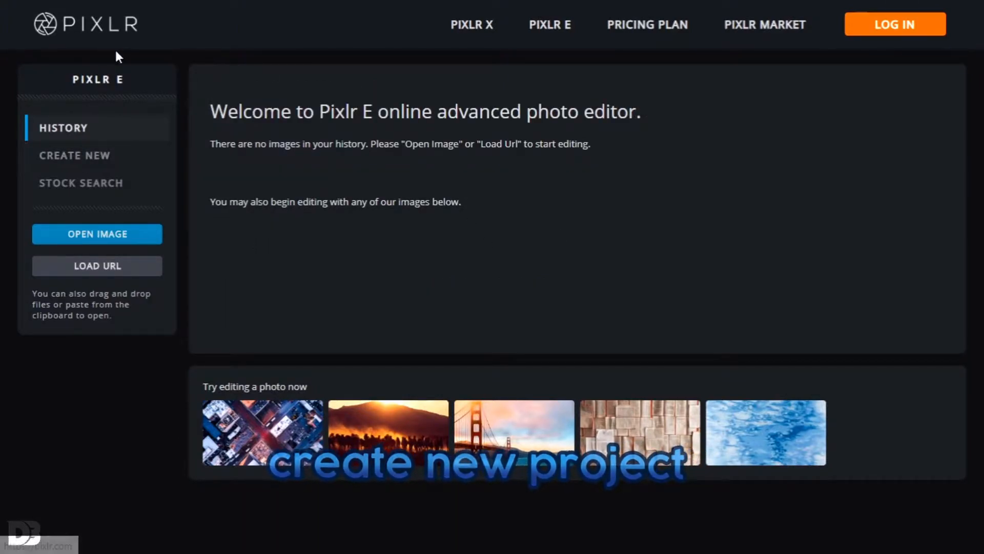
pyautogui.click(75, 156)
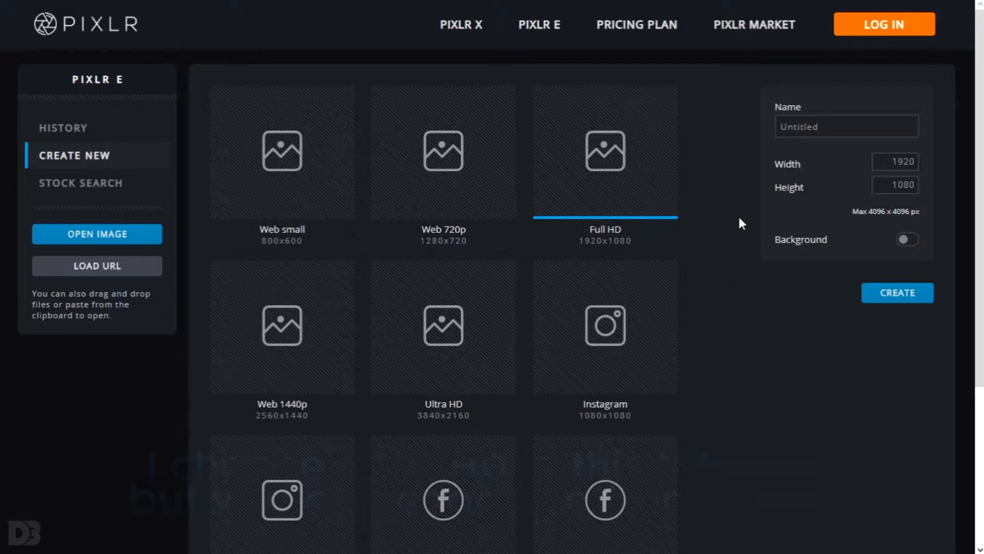
# Create a new Full HD 1920 x 1080 image named project1 with a white background.
pyautogui.click(446, 183)
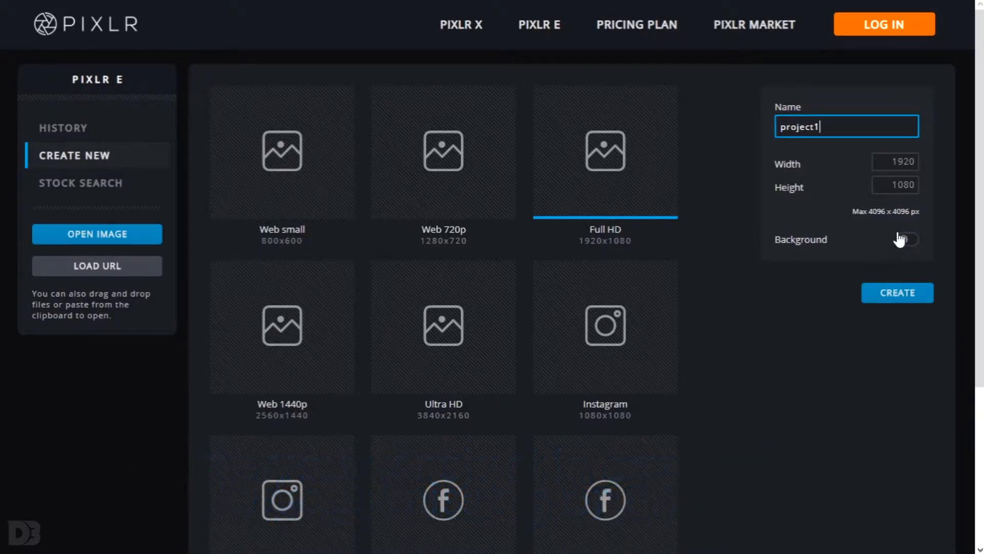
pyautogui.click(906, 241)
pyautogui.click(907, 240)
pyautogui.click(908, 240)
pyautogui.click(790, 268)
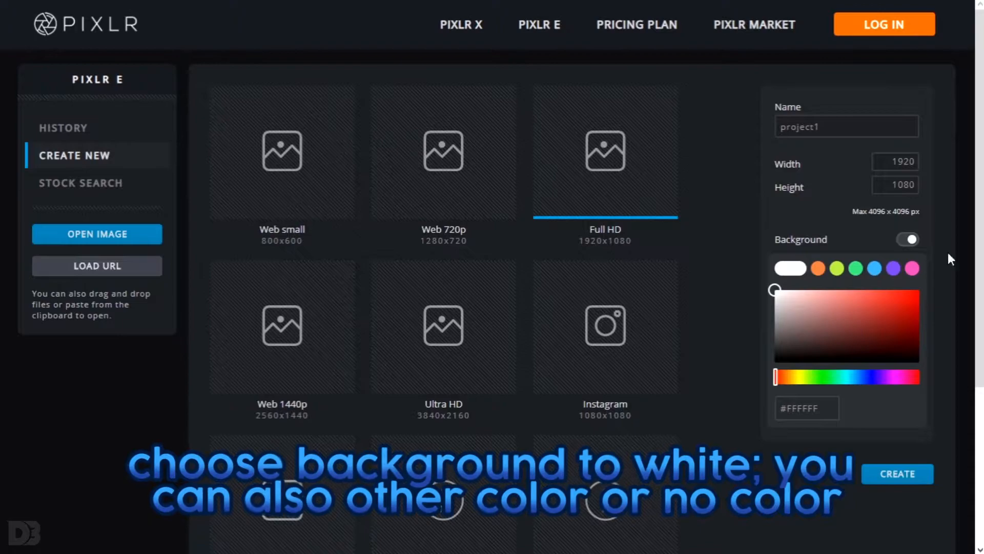
pyautogui.click(890, 478)
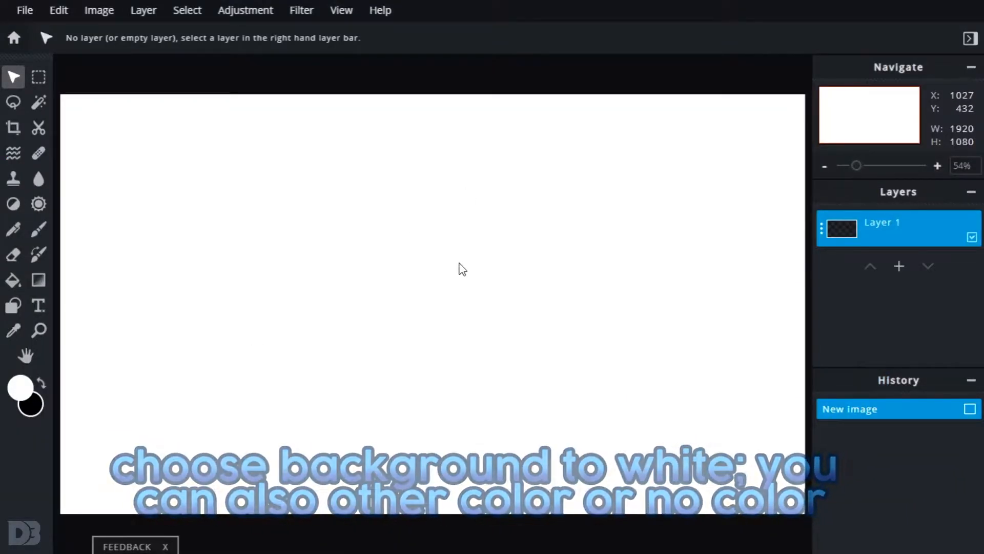
pyautogui.scroll(-2, 463, 269)
pyautogui.scroll(2, 463, 269)
pyautogui.scroll(-2, 463, 269)
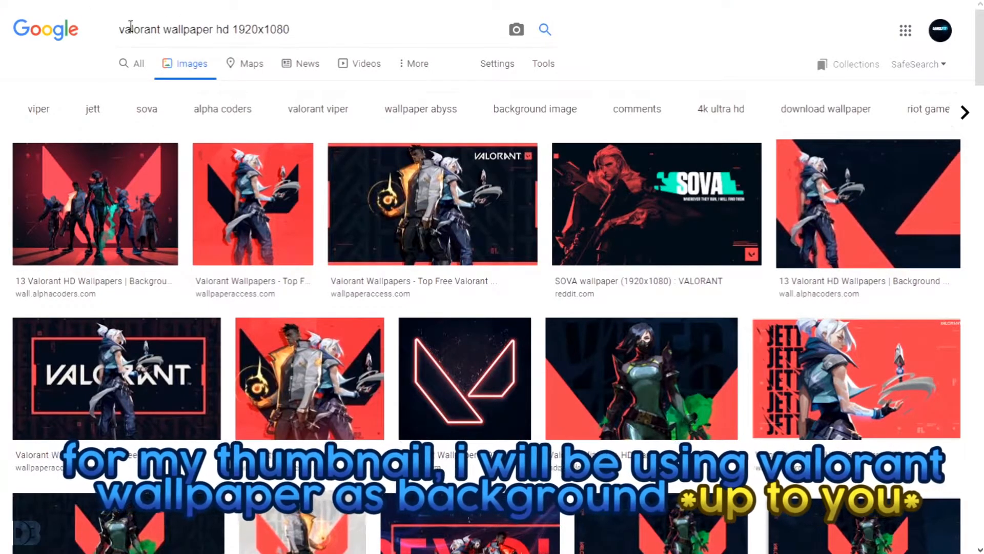
# Switch to the Google image results for Valorant wallpapers and open the source page of Valorant Viper 4K Wallpaper #7.1717.
pyautogui.scroll(-10, 574, 282)
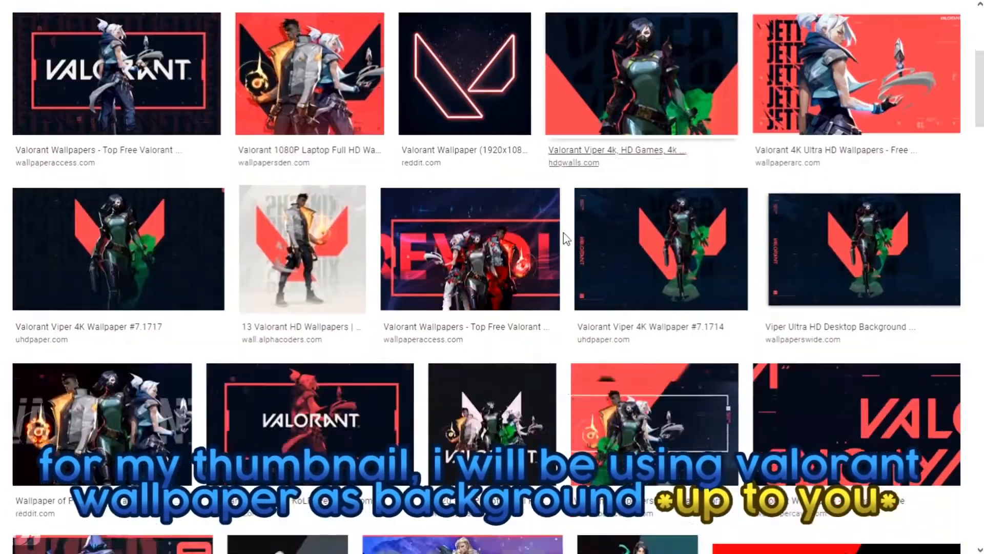
pyautogui.scroll(7, 314, 281)
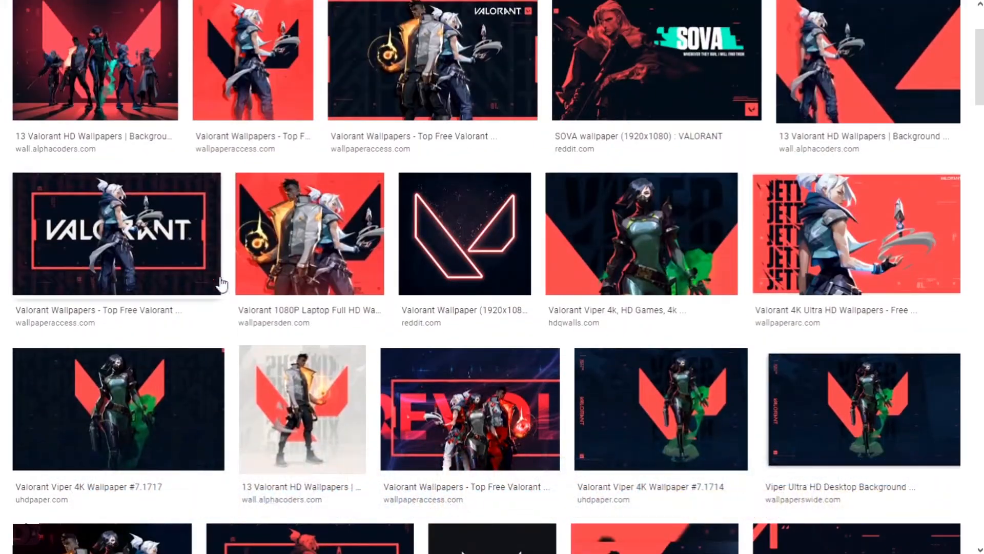
pyautogui.scroll(2, 220, 351)
pyautogui.scroll(-3, 219, 356)
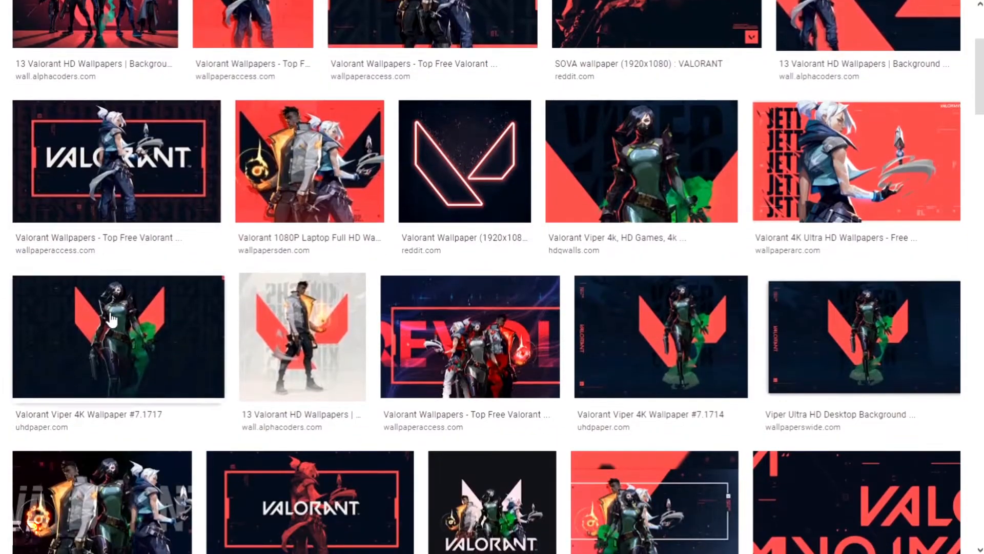
pyautogui.click(219, 355)
pyautogui.click(447, 358)
pyautogui.scroll(-4, 807, 277)
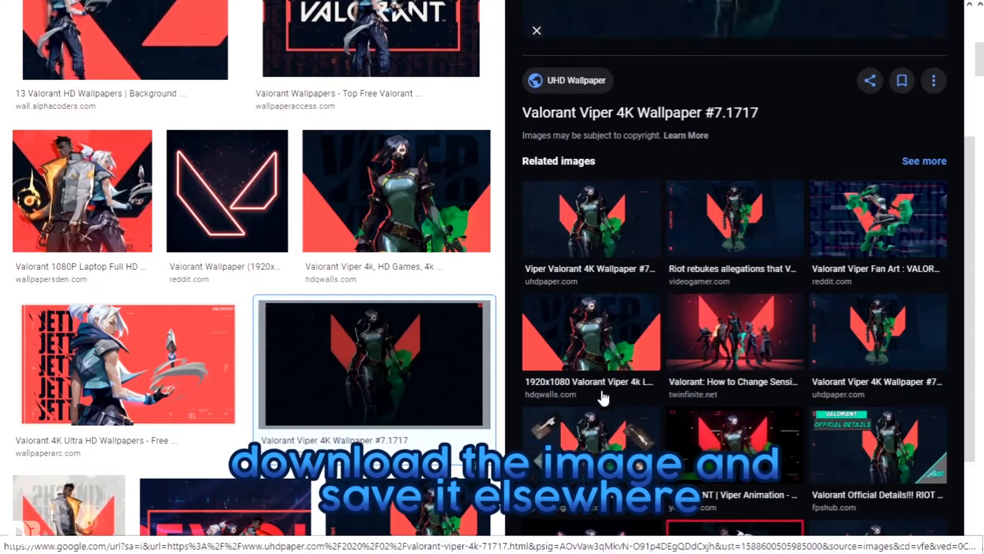
pyautogui.scroll(4, 840, 423)
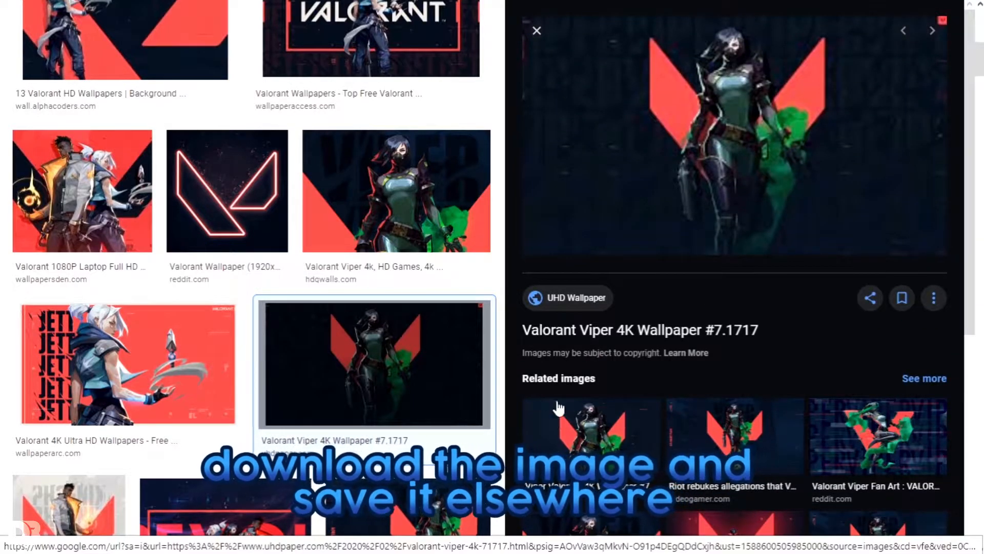
pyautogui.click(614, 328)
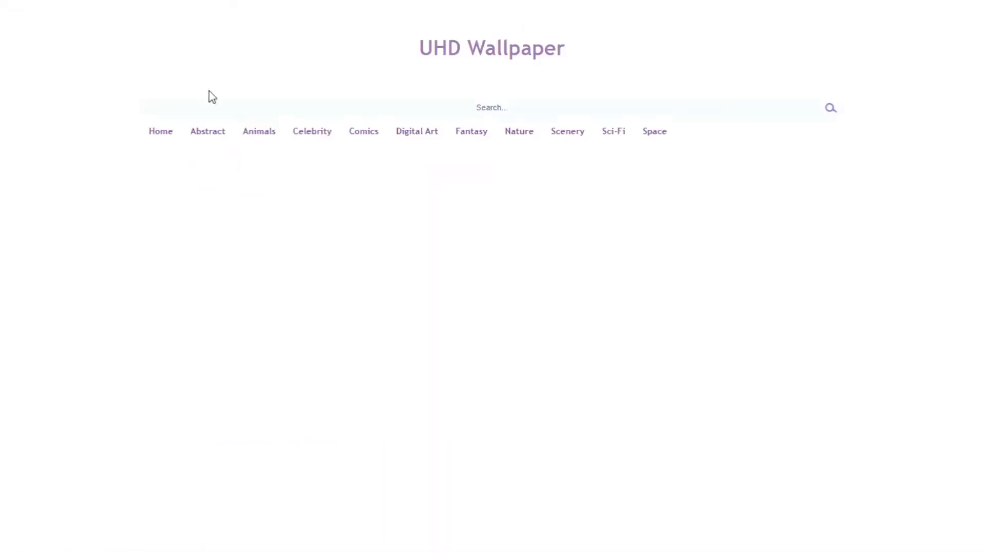
# Open the 1920x1080 Full HD version of the Valorant Viper wallpaper and save it as an image file.
pyautogui.scroll(-7, 402, 137)
pyautogui.scroll(3, 470, 147)
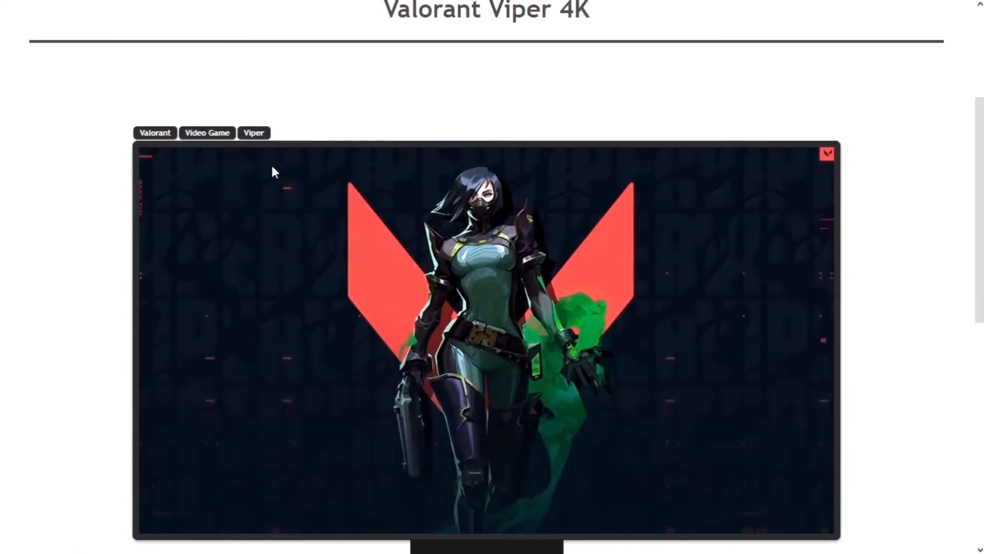
pyautogui.scroll(-7, 288, 169)
pyautogui.scroll(-3, 392, 193)
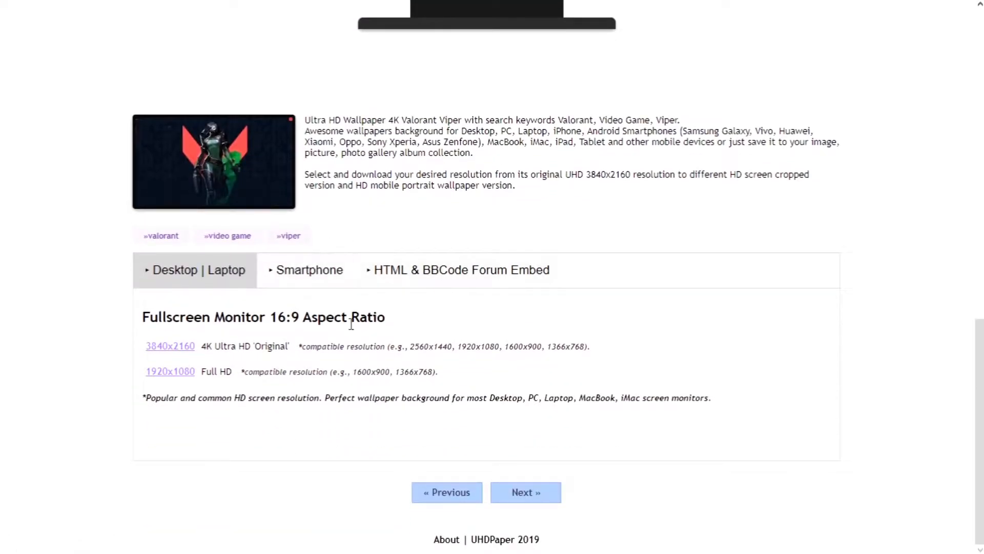
pyautogui.click(176, 370)
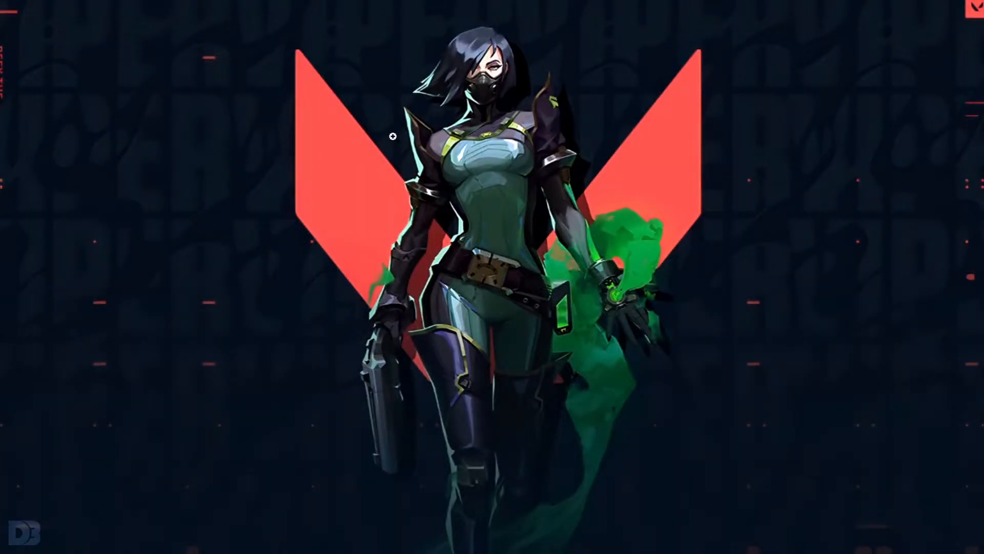
pyautogui.rightClick(392, 136)
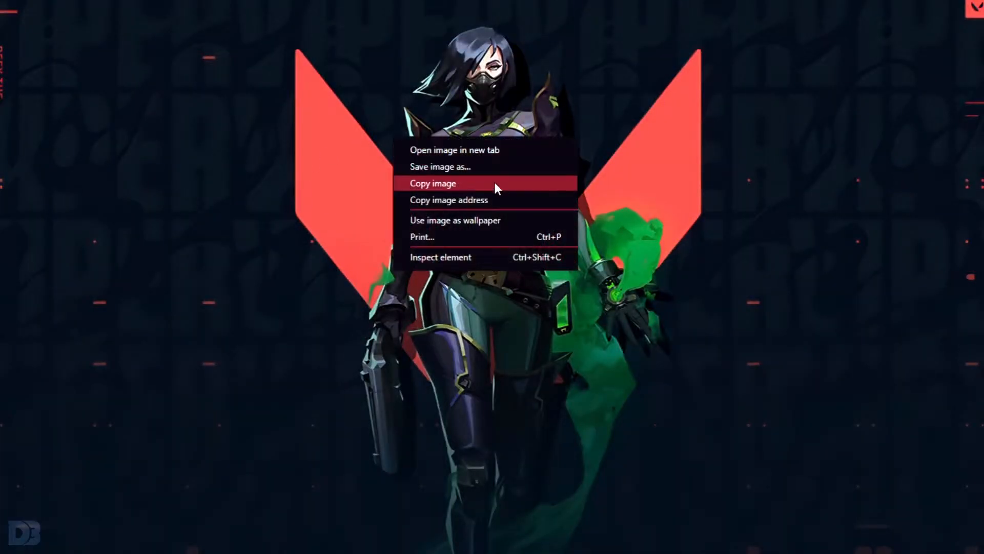
pyautogui.click(449, 163)
pyautogui.click(357, 325)
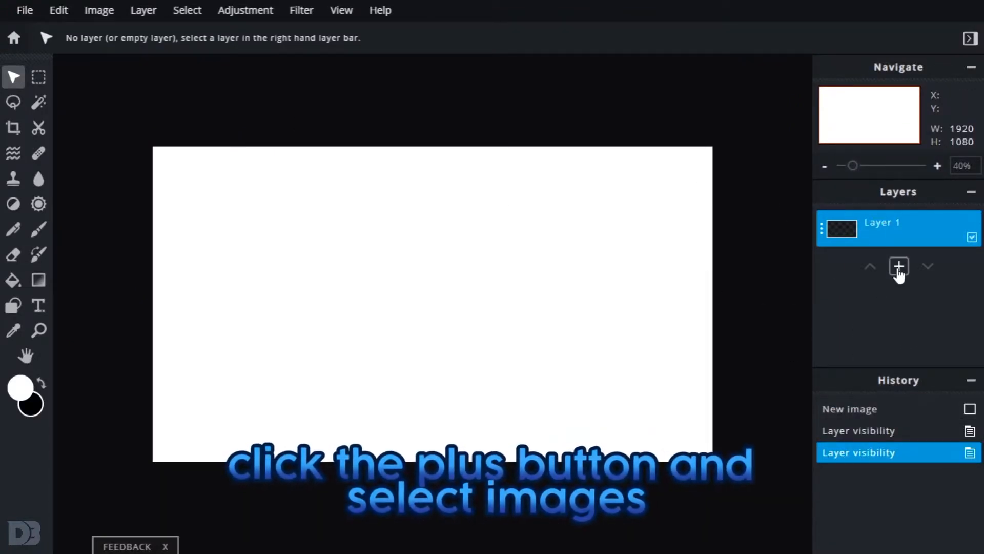
# Switch back to Pixlr E and add valoranttutorial.jpg from the wallpapers folder as an image layer.
pyautogui.click(899, 272)
pyautogui.click(515, 251)
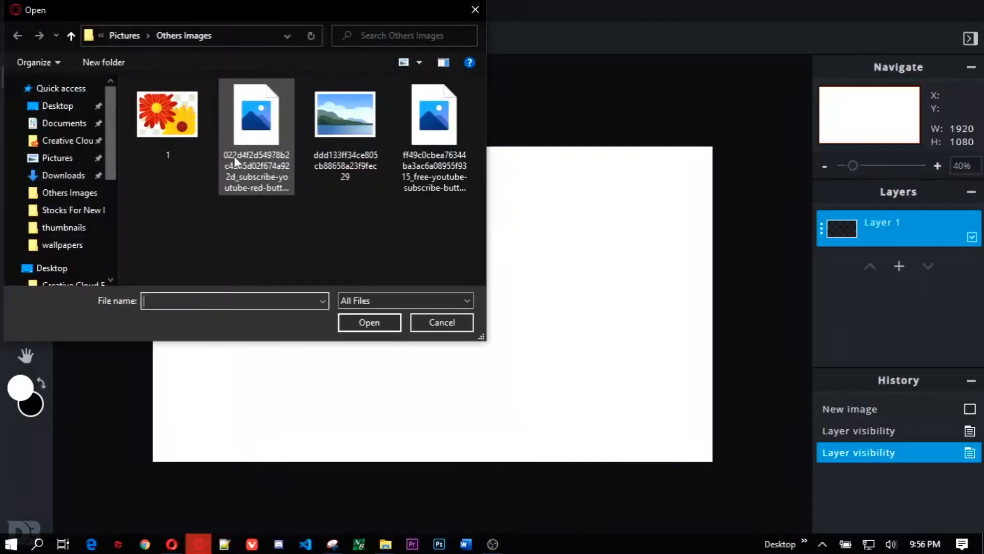
pyautogui.click(62, 244)
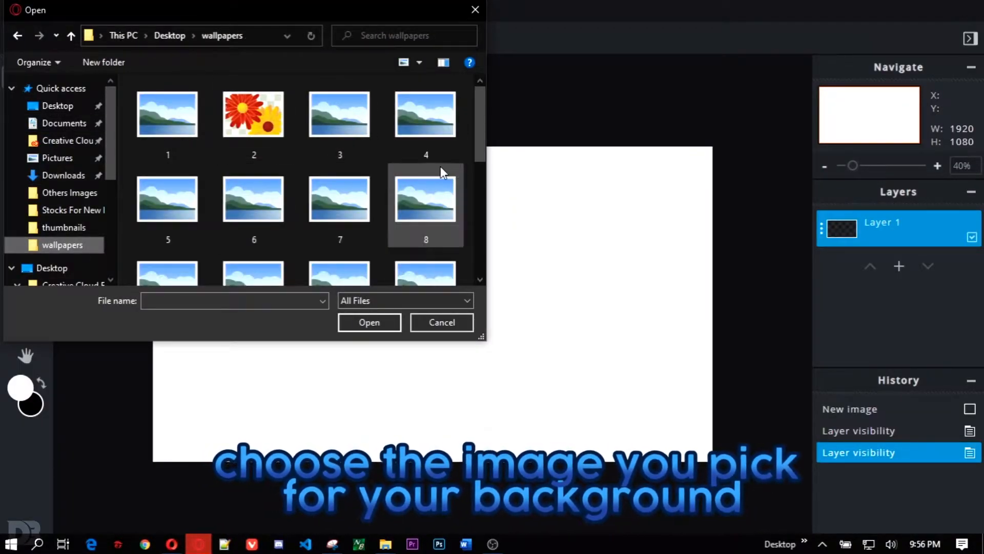
pyautogui.write('valorant')
pyautogui.press('Down')
pyautogui.press('Return')
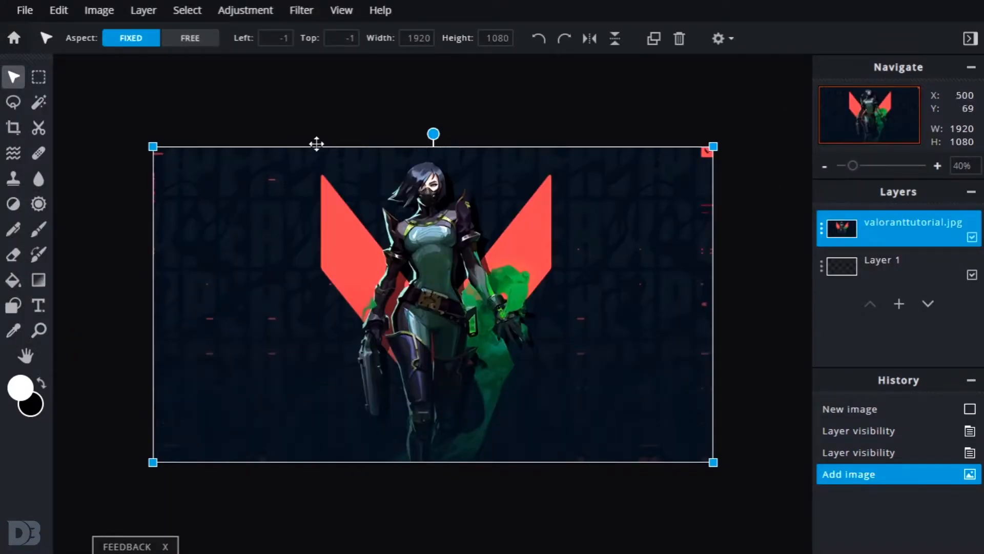
pyautogui.click(301, 118)
pyautogui.click(420, 247)
pyautogui.moveTo(710, 149); pyautogui.dragTo(743, 109)
pyautogui.hotkey('ctrl', 'z')
pyautogui.press('shift')
pyautogui.hotkey('ctrl', 'z')
# Enlarge the wallpaper layer proportionally to about 2116 x 1190 px and center it horizontally, aligned with the canvas's top edge.
pyautogui.click(439, 156)
pyautogui.moveTo(164, 148); pyautogui.dragTo(105, 114)
pyautogui.moveTo(415, 274); pyautogui.dragTo(450, 305)
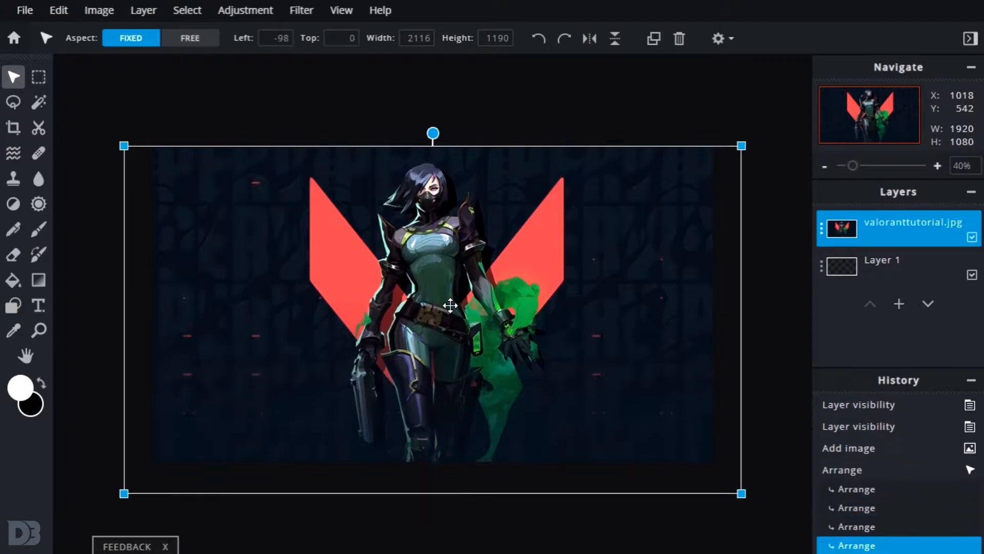
pyautogui.click(102, 98)
pyautogui.scroll(1, 466, 235)
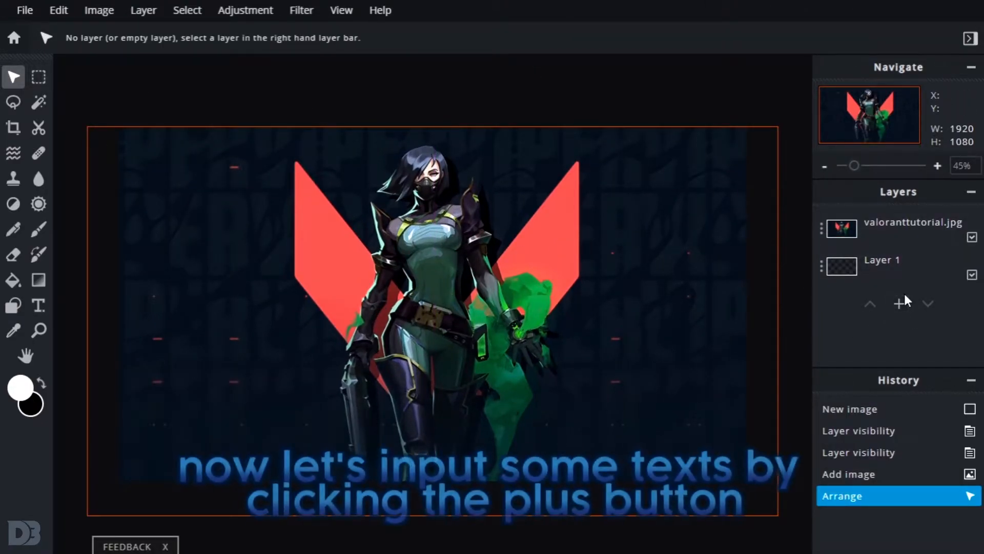
# Add a text layer over the wallpaper reading "VALORANT GAMEPLAY".
pyautogui.click(900, 304)
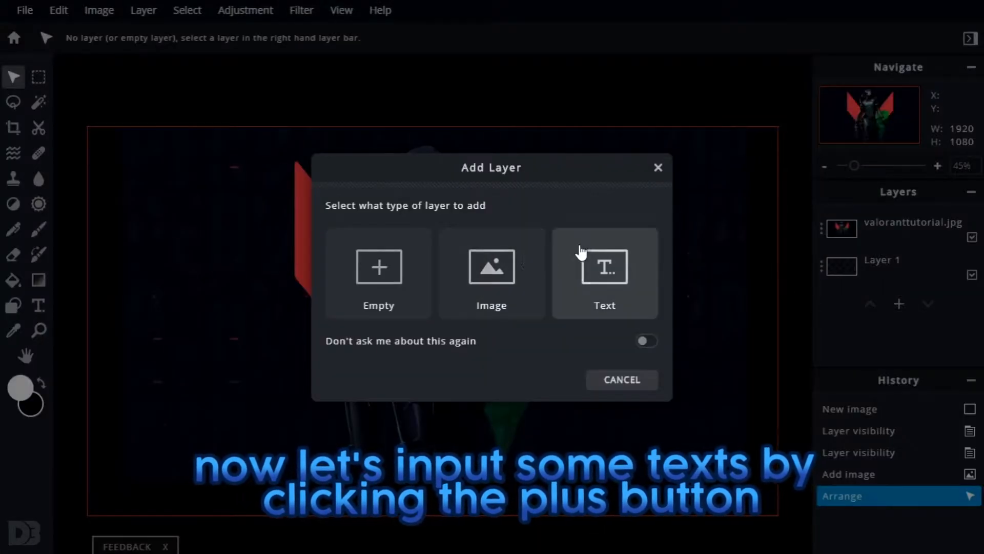
pyautogui.click(641, 271)
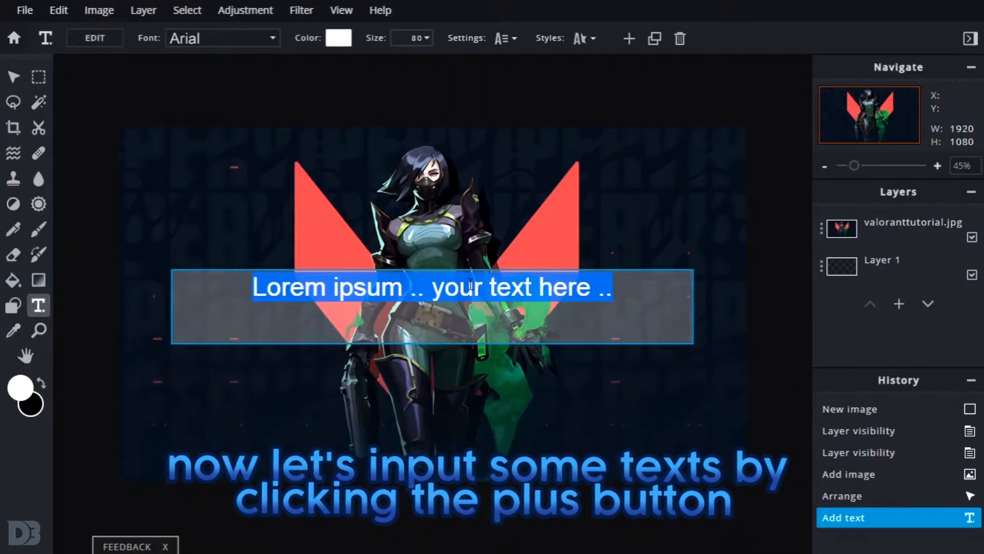
pyautogui.write('VALORA')
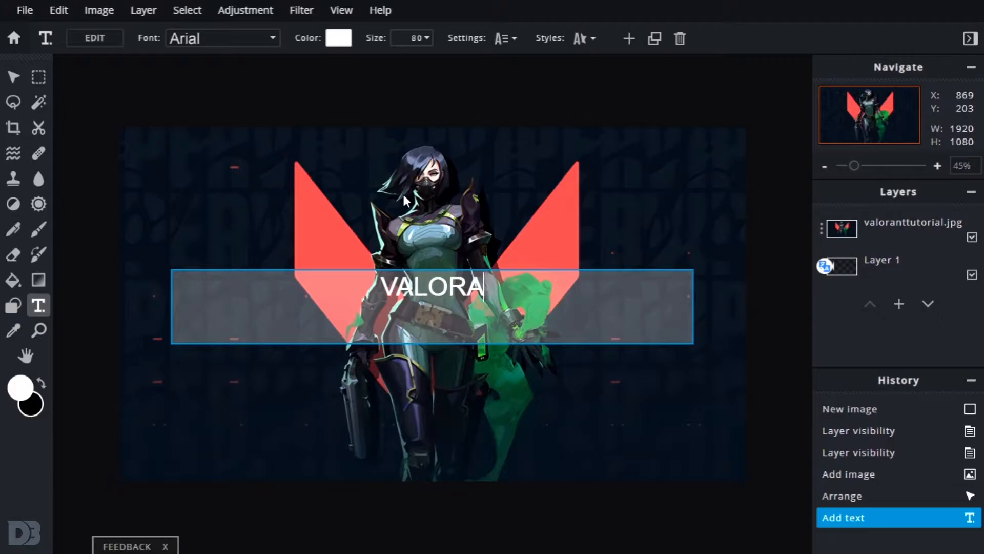
pyautogui.write('NT GAMEPLAY')
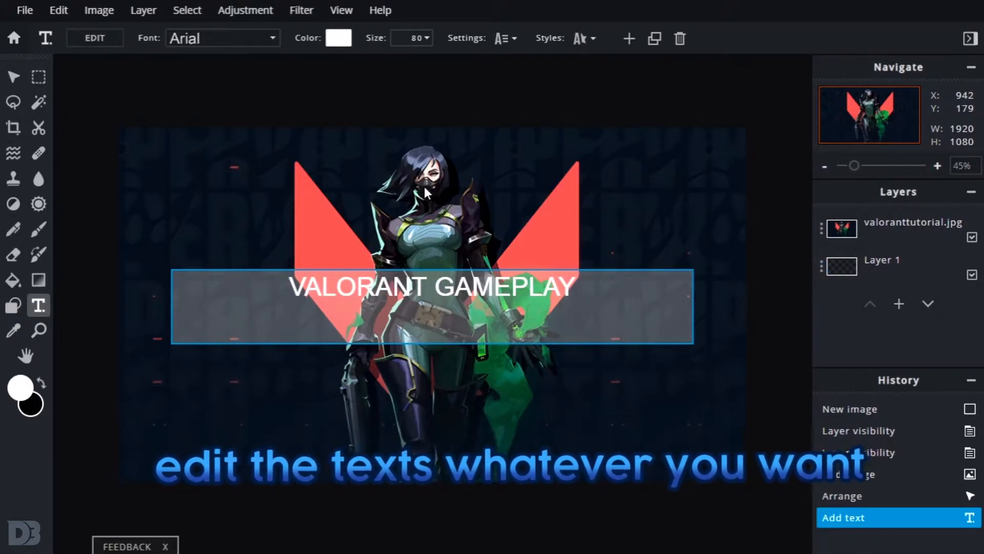
# Set the font size of the VALORANT GAMEPLAY text to 210.
pyautogui.hotkey('ctrl', 'a')
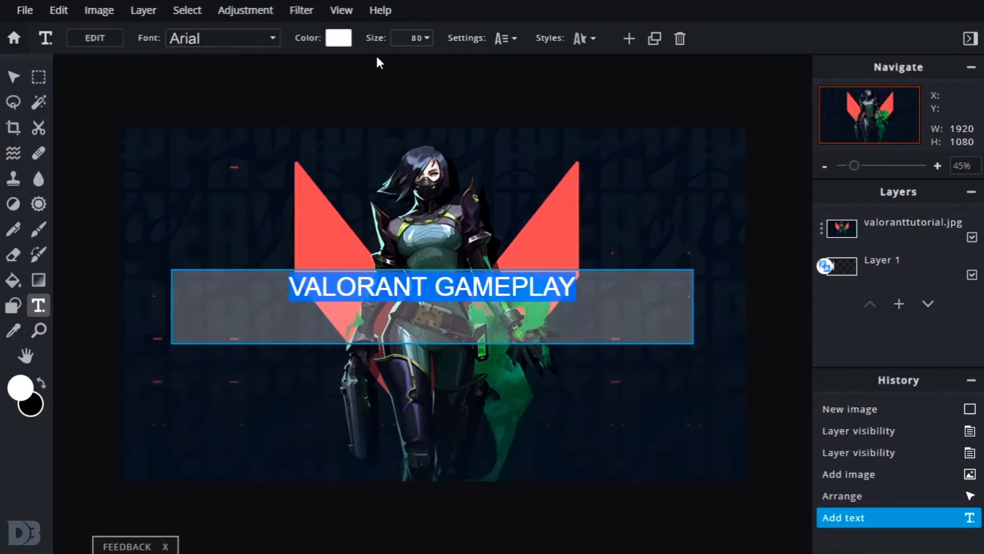
pyautogui.click(368, 38)
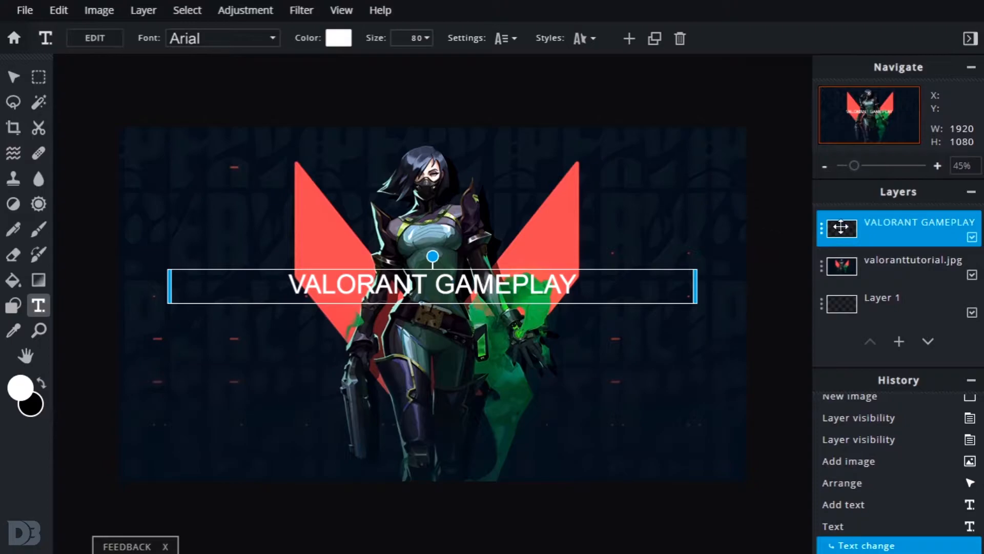
pyautogui.doubleClick(585, 281)
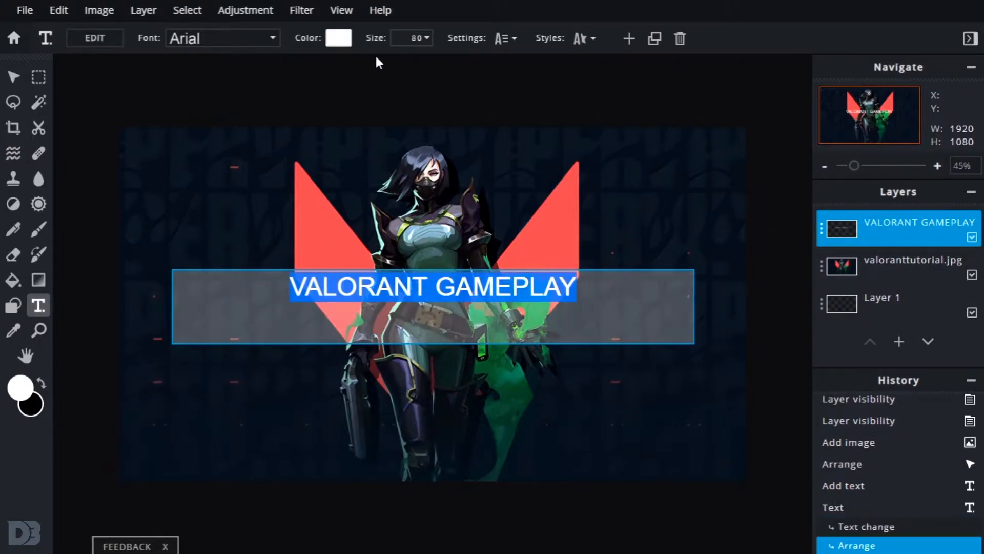
pyautogui.click(410, 37)
pyautogui.moveTo(318, 62)
pyautogui.mouseDown()
pyautogui.moveTo(365, 62)
pyautogui.moveTo(324, 65)
pyautogui.moveTo(345, 66)
pyautogui.moveTo(336, 68)
pyautogui.mouseUp()
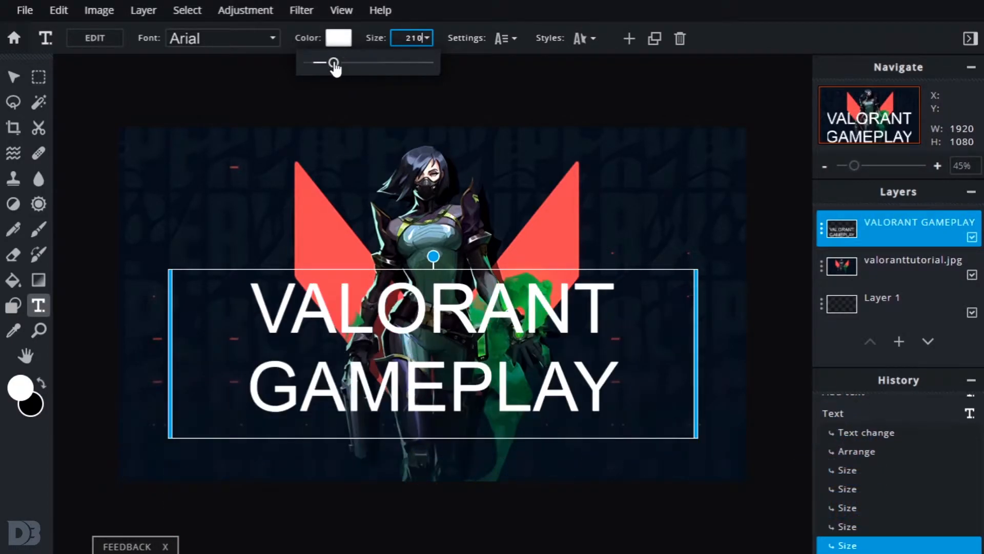
# Try a decorative font on the VALORANT GAMEPLAY text and move the text to the upper left part of the wallpaper.
pyautogui.moveTo(411, 318); pyautogui.dragTo(386, 241)
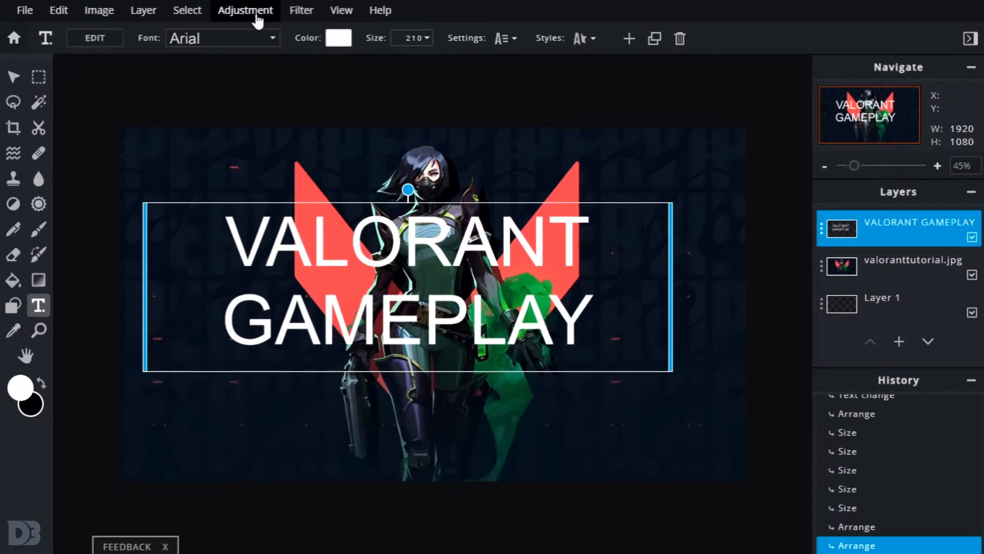
pyautogui.click(255, 40)
pyautogui.click(221, 193)
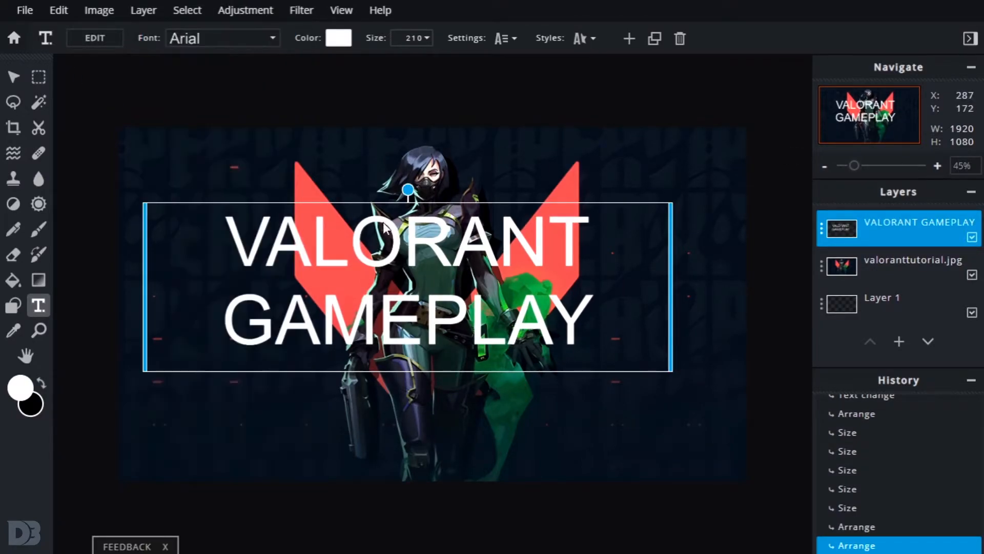
pyautogui.moveTo(465, 242); pyautogui.dragTo(335, 230)
pyautogui.click(607, 291)
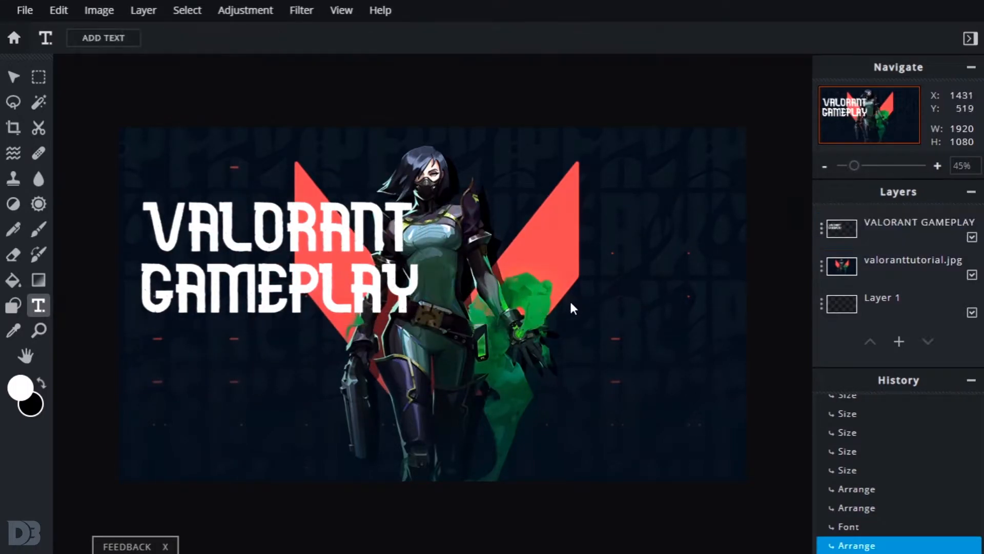
pyautogui.click(579, 316)
pyautogui.press('BackSpace')
pyautogui.click(572, 267)
# Change the VALORANT GAMEPLAY text's font to Beornheard and its color to blue.
pyautogui.moveTo(455, 244); pyautogui.dragTo(565, 254)
pyautogui.doubleClick(565, 254)
pyautogui.moveTo(533, 310); pyautogui.dragTo(264, 309)
pyautogui.click(241, 38)
pyautogui.click(249, 318)
pyautogui.scroll(-4, 248, 287)
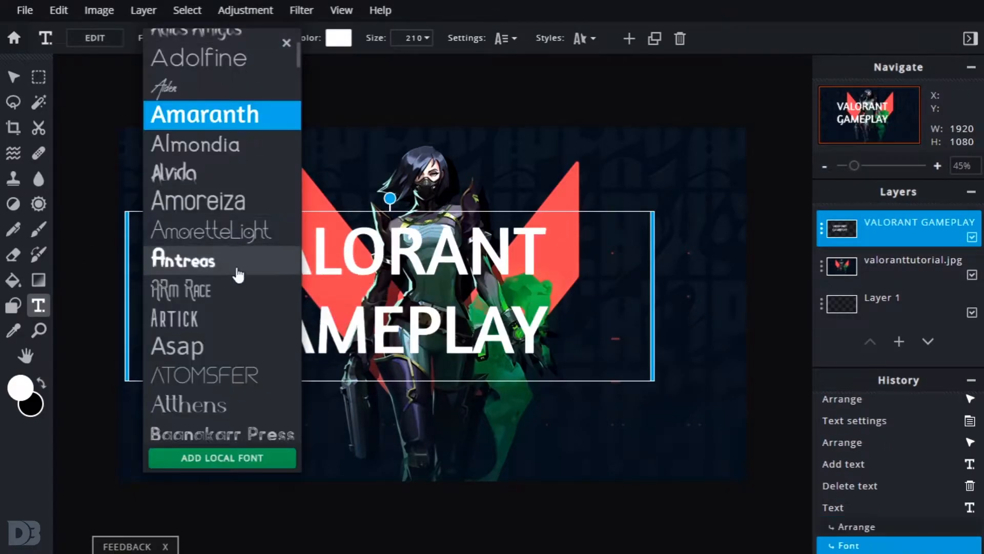
pyautogui.click(240, 262)
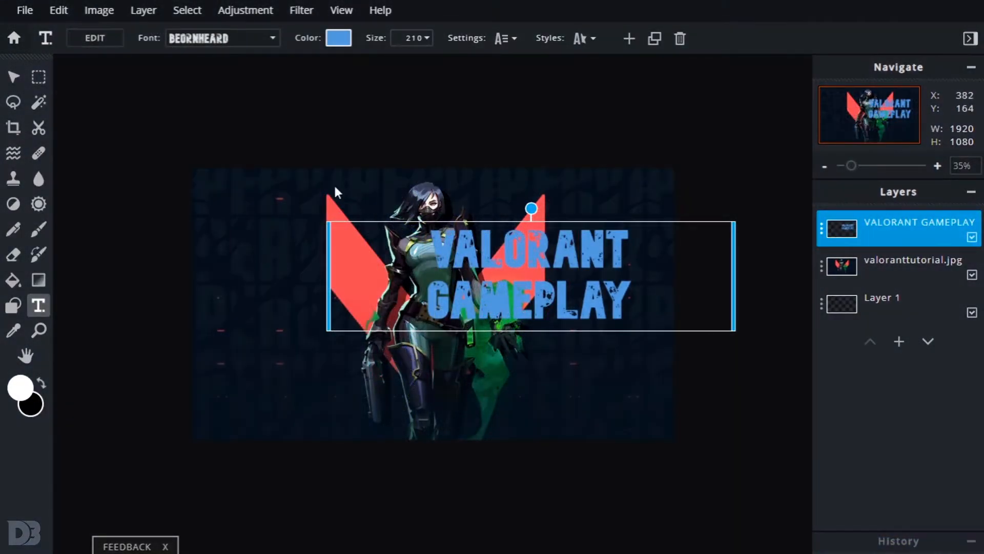
# Set the title text's line space to -26 and widen its letter space slightly.
pyautogui.click(507, 39)
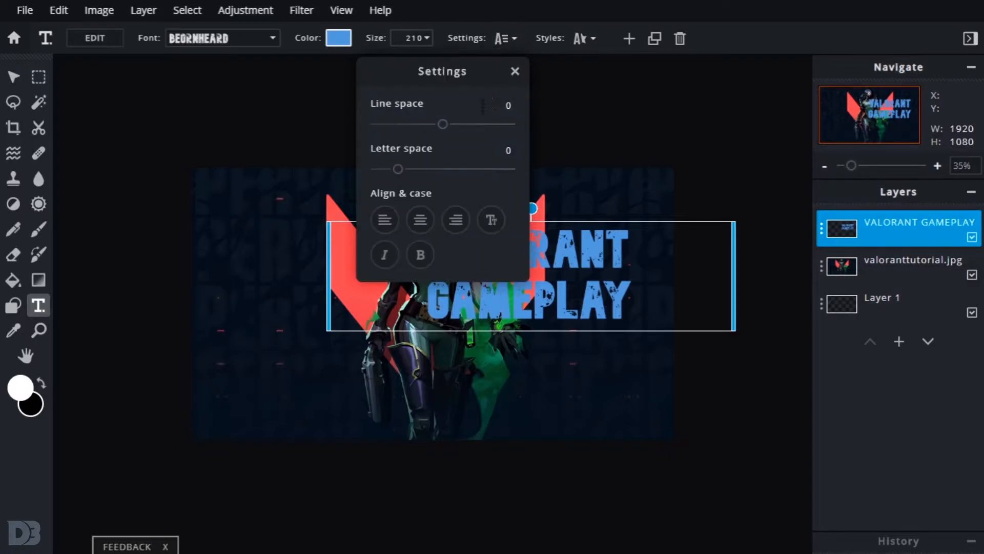
pyautogui.moveTo(442, 128)
pyautogui.mouseDown()
pyautogui.moveTo(466, 130)
pyautogui.moveTo(427, 133)
pyautogui.mouseUp()
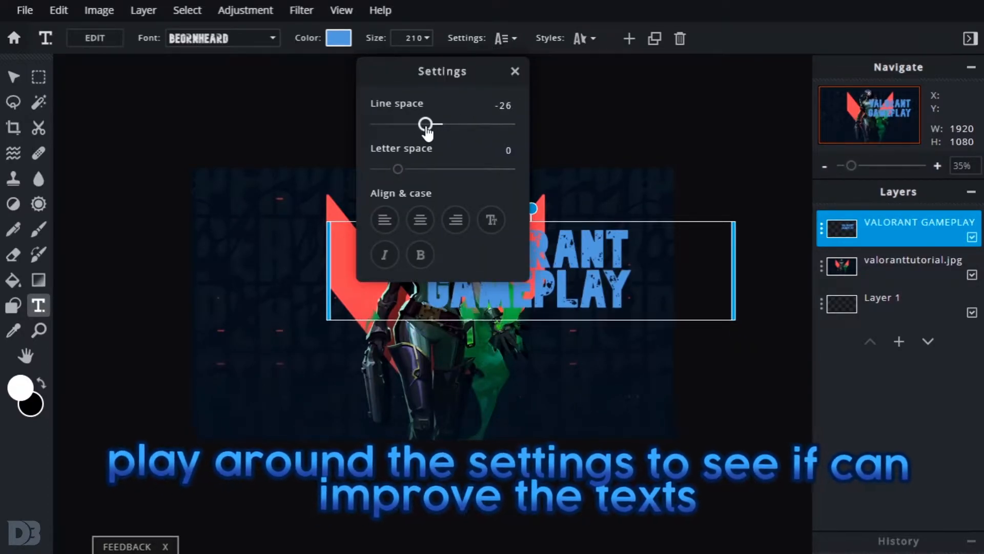
pyautogui.moveTo(398, 169)
pyautogui.mouseDown()
pyautogui.moveTo(408, 168)
pyautogui.moveTo(398, 171)
pyautogui.moveTo(408, 169)
pyautogui.moveTo(406, 179)
pyautogui.mouseUp()
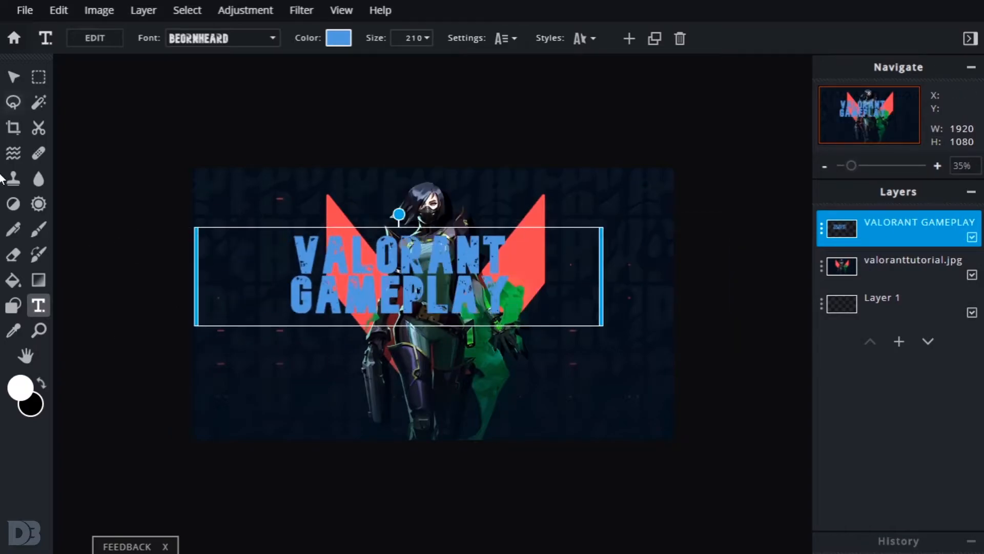
pyautogui.doubleClick(480, 289)
# Enable the outline and shadow styles on the title text and give the shadow a dark navy color.
pyautogui.click(579, 39)
pyautogui.click(583, 104)
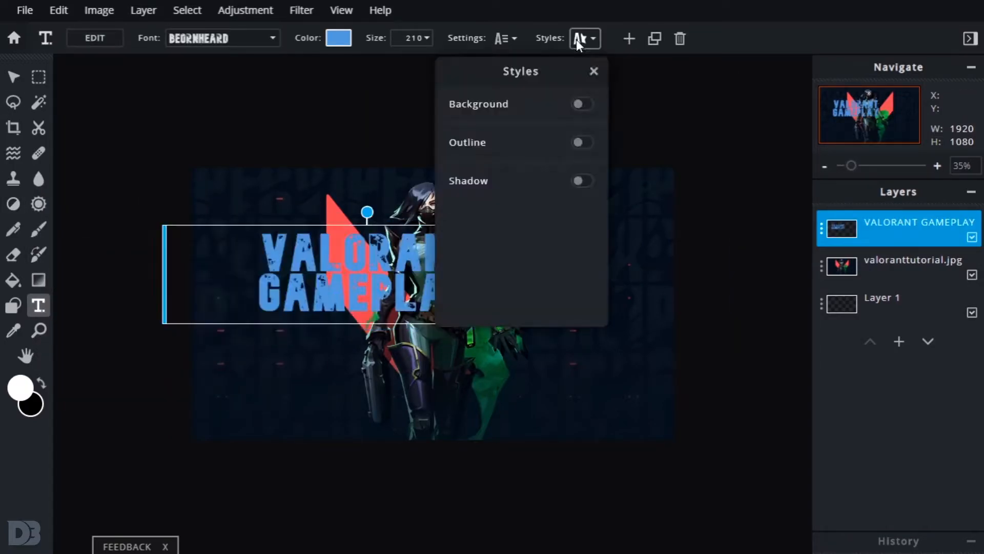
pyautogui.click(583, 104)
pyautogui.click(583, 142)
pyautogui.click(583, 257)
pyautogui.click(581, 283)
pyautogui.click(385, 326)
pyautogui.moveTo(385, 326); pyautogui.dragTo(326, 306)
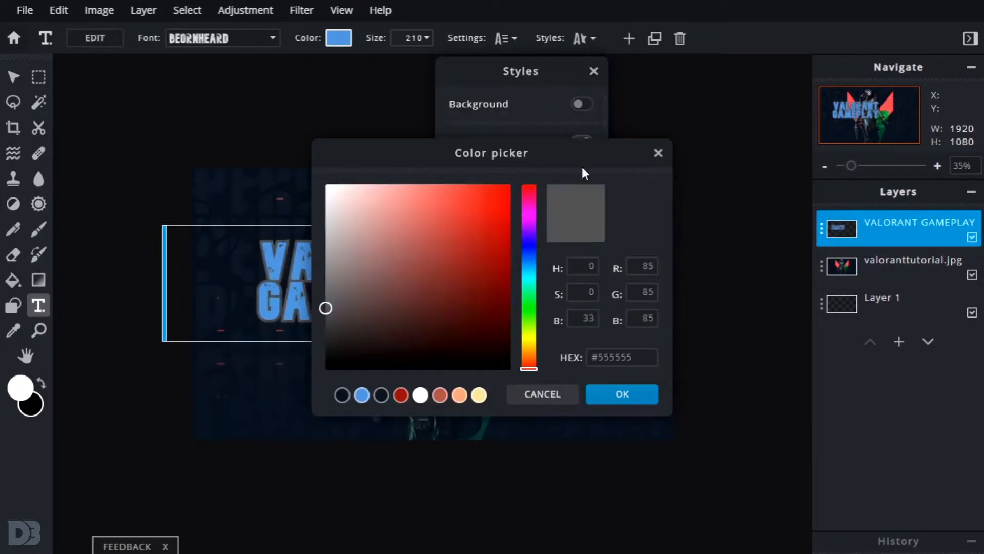
pyautogui.click(623, 393)
# Set the title text's outline to a near-black navy color with a size of 3.
pyautogui.click(581, 168)
pyautogui.click(330, 359)
pyautogui.click(623, 393)
pyautogui.moveTo(503, 220); pyautogui.dragTo(453, 216)
pyautogui.moveTo(501, 93); pyautogui.dragTo(683, 126)
pyautogui.click(663, 249)
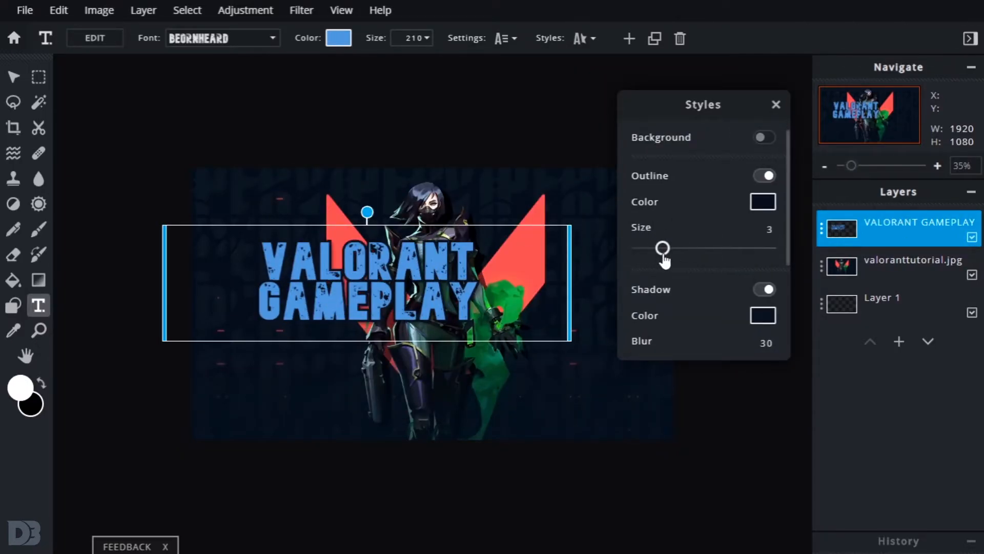
# Change the title text's color to white and move the text slightly to the right on the canvas.
pyautogui.click(336, 39)
pyautogui.click(623, 393)
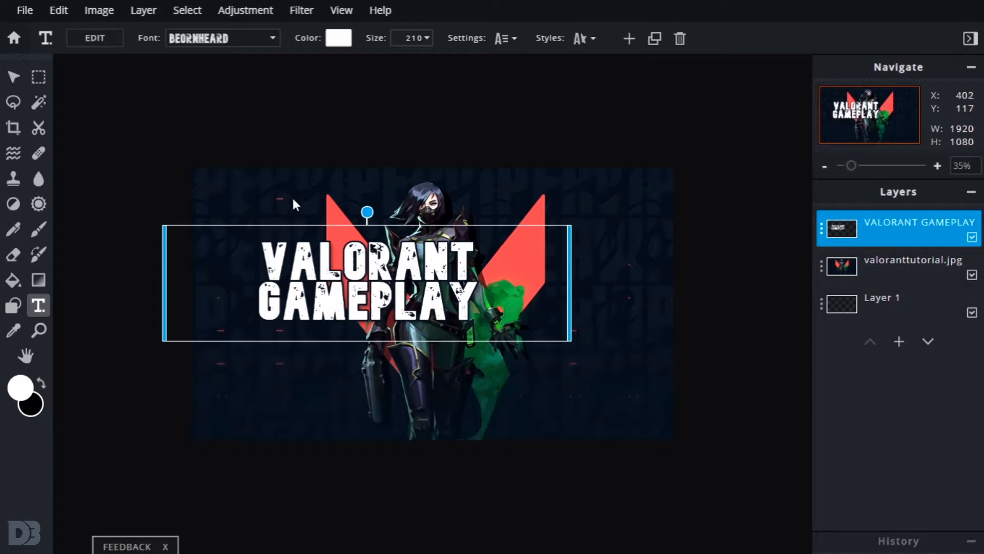
pyautogui.click(14, 77)
pyautogui.moveTo(384, 256); pyautogui.dragTo(540, 248)
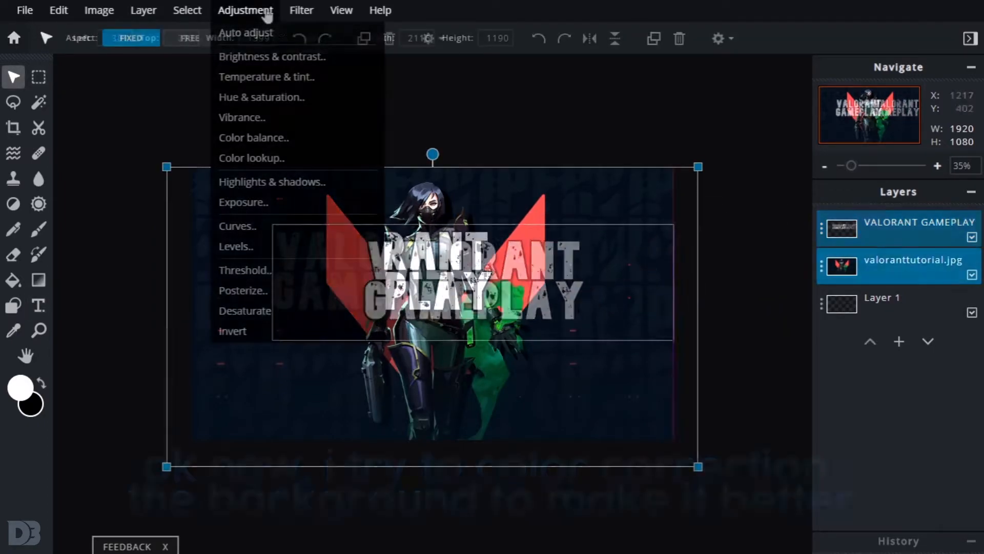
# Try a Hue & saturation adjustment with hue -5 and saturation 66 on the wallpaper layer.
pyautogui.click(301, 97)
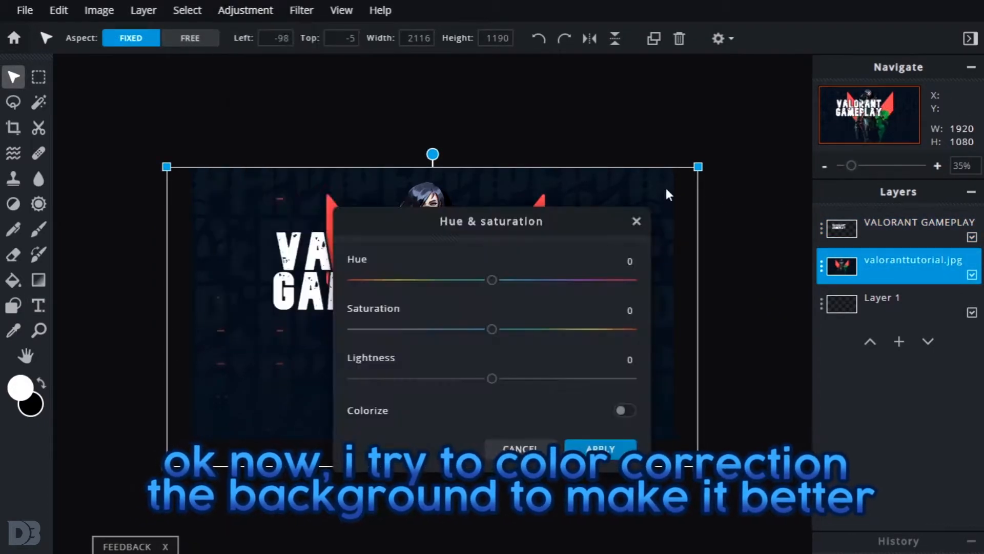
pyautogui.moveTo(504, 281); pyautogui.dragTo(519, 280)
pyautogui.moveTo(517, 217); pyautogui.dragTo(891, 240)
pyautogui.moveTo(828, 188); pyautogui.dragTo(663, 156)
pyautogui.click(783, 207)
pyautogui.moveTo(753, 256); pyautogui.dragTo(844, 261)
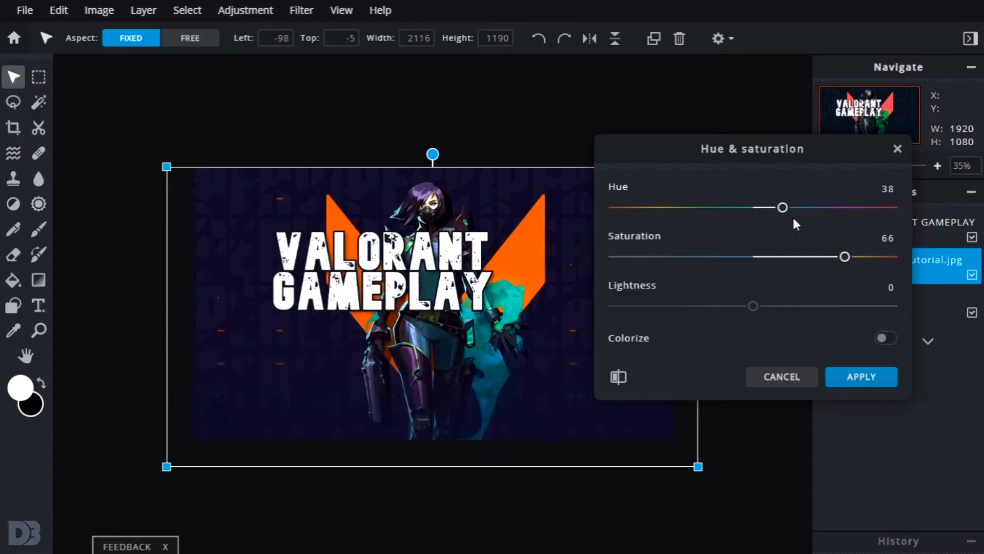
pyautogui.click(735, 207)
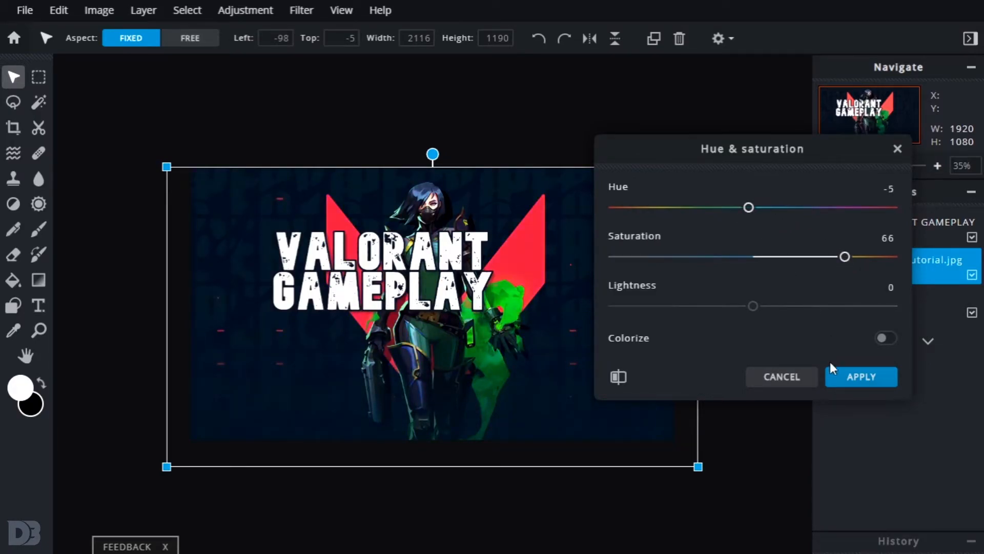
pyautogui.click(782, 377)
# Enlarge the wallpaper to about 2916 x 1640 px with Viper right of center, and tilt the title slightly in the canvas's upper left.
pyautogui.moveTo(382, 272); pyautogui.dragTo(473, 380)
pyautogui.moveTo(577, 267); pyautogui.dragTo(416, 258)
pyautogui.moveTo(480, 373); pyautogui.dragTo(343, 255)
pyautogui.moveTo(629, 335); pyautogui.dragTo(641, 348)
pyautogui.moveTo(359, 232); pyautogui.dragTo(364, 245)
pyautogui.moveTo(343, 204); pyautogui.dragTo(354, 217)
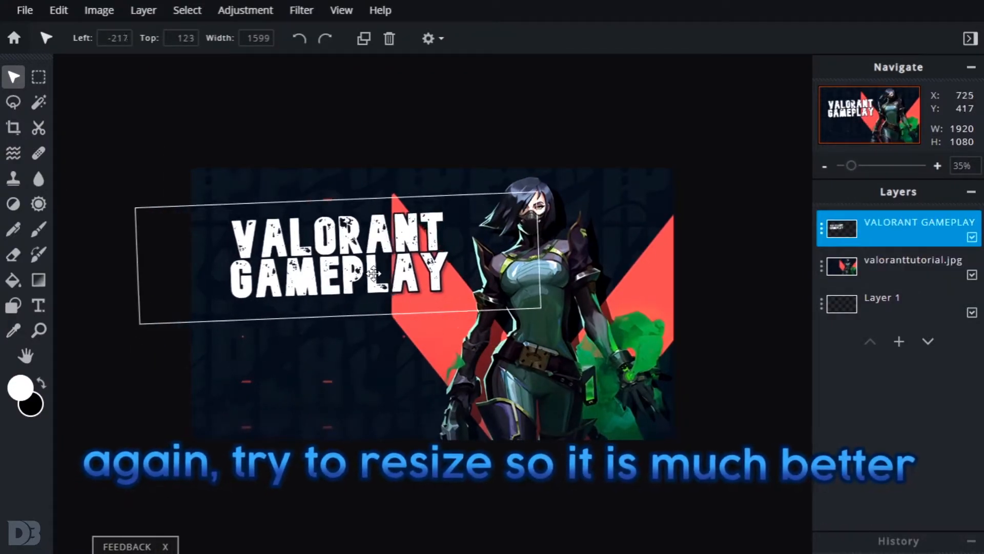
# Select the full 1920 x 1080 visible canvas area of the wallpaper layer and paste a copy of it as a new layer.
pyautogui.click(659, 277)
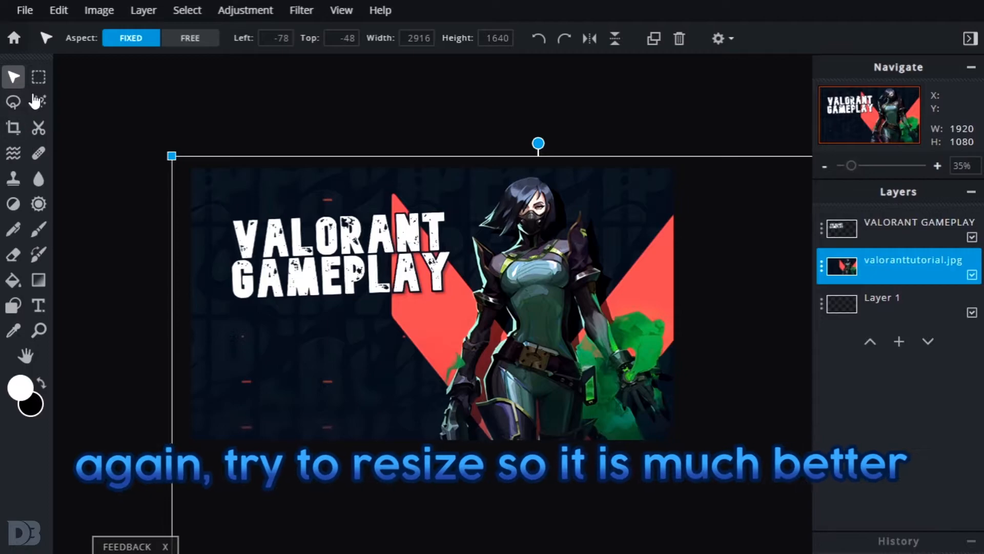
pyautogui.click(38, 77)
pyautogui.moveTo(126, 118); pyautogui.dragTo(637, 391)
pyautogui.moveTo(192, 168); pyautogui.dragTo(674, 406)
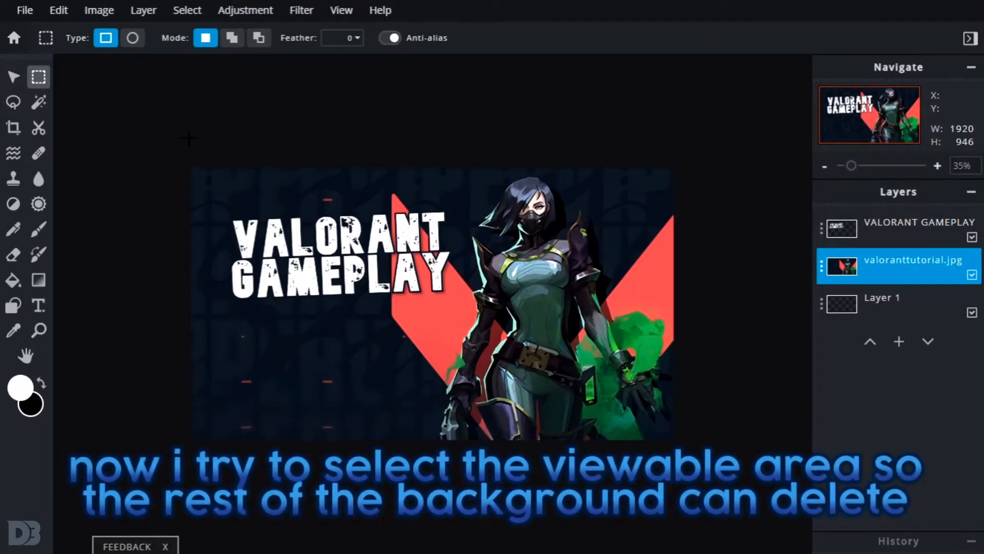
pyautogui.moveTo(187, 166); pyautogui.dragTo(620, 397)
pyautogui.click(221, 146)
pyautogui.moveTo(191, 168); pyautogui.dragTo(674, 440)
pyautogui.hotkey('ctrl', 'c')
pyautogui.hotkey('ctrl', 'v')
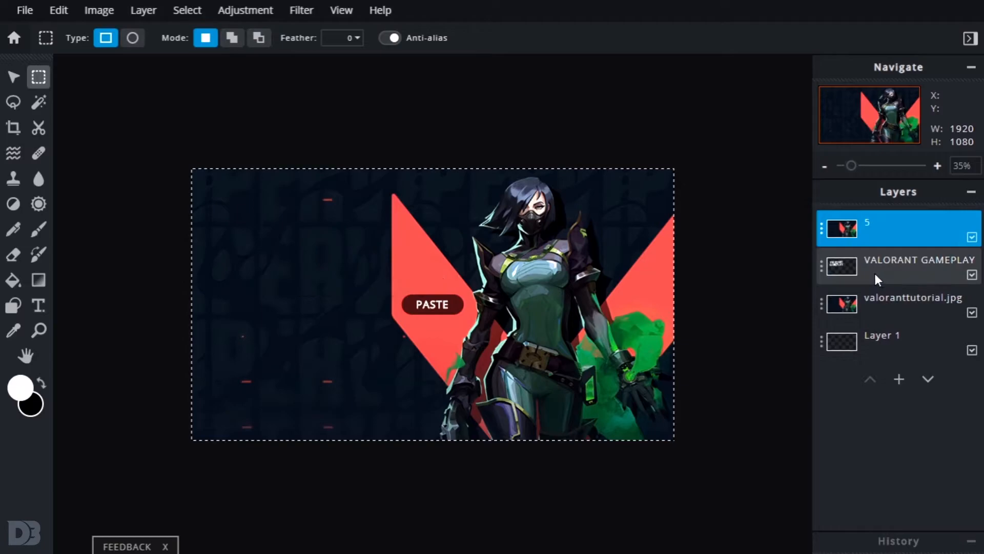
# Place the pasted copy beneath the title layer and hide the original valoranttutorial.jpg layer, nudging the title slightly down.
pyautogui.moveTo(902, 228); pyautogui.dragTo(905, 268)
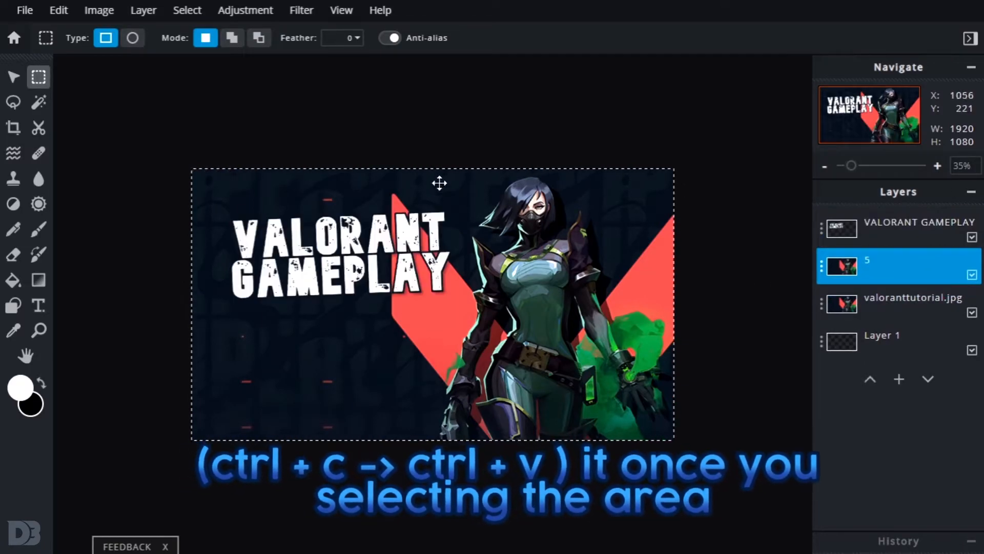
pyautogui.click(21, 81)
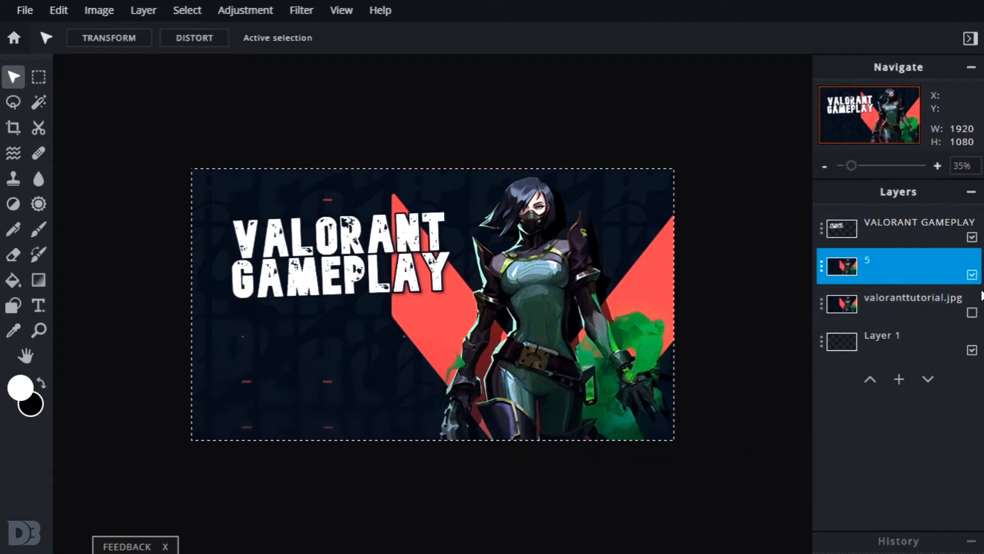
pyautogui.hotkey('ctrl', 'd')
pyautogui.moveTo(334, 231); pyautogui.dragTo(331, 242)
# Apply a brightness of 9 and a contrast of 16 to the pasted wallpaper layer.
pyautogui.click(629, 327)
pyautogui.click(245, 10)
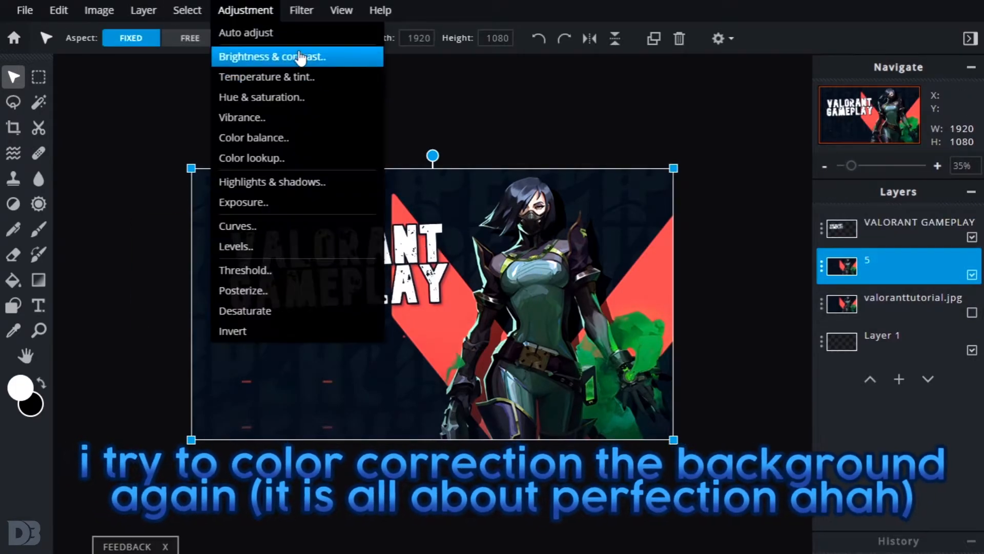
pyautogui.click(267, 55)
pyautogui.moveTo(753, 285); pyautogui.dragTo(767, 291)
pyautogui.click(771, 335)
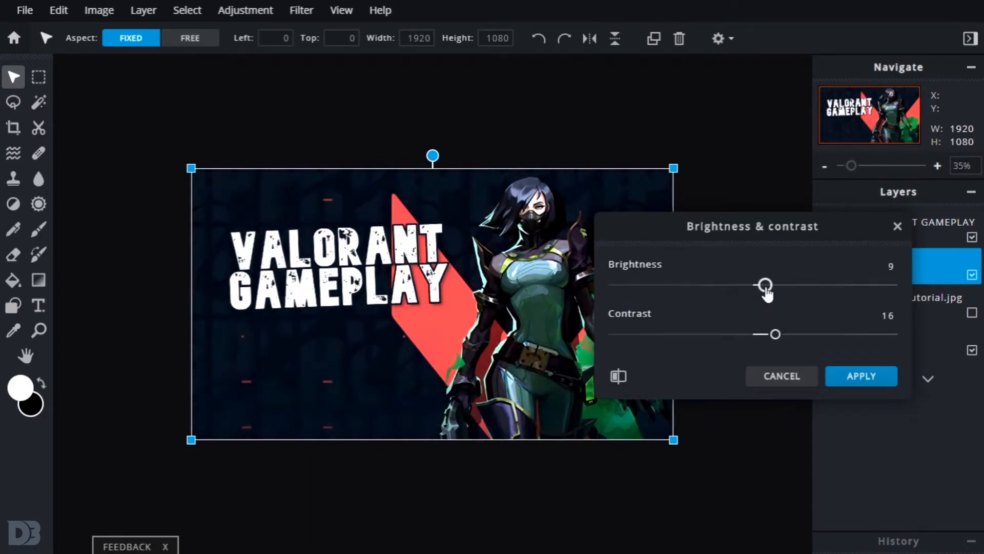
pyautogui.moveTo(774, 334)
pyautogui.mouseDown()
pyautogui.moveTo(761, 334)
pyautogui.moveTo(775, 339)
pyautogui.mouseUp()
pyautogui.click(850, 380)
# Apply a temperature of -3 and a tint of 20 to the pasted wallpaper layer.
pyautogui.click(231, 12)
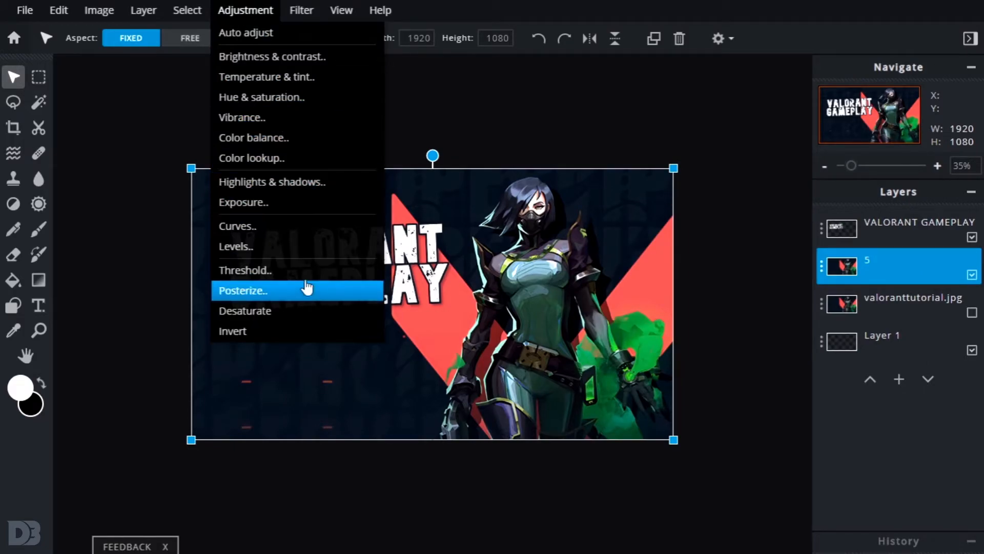
pyautogui.click(279, 78)
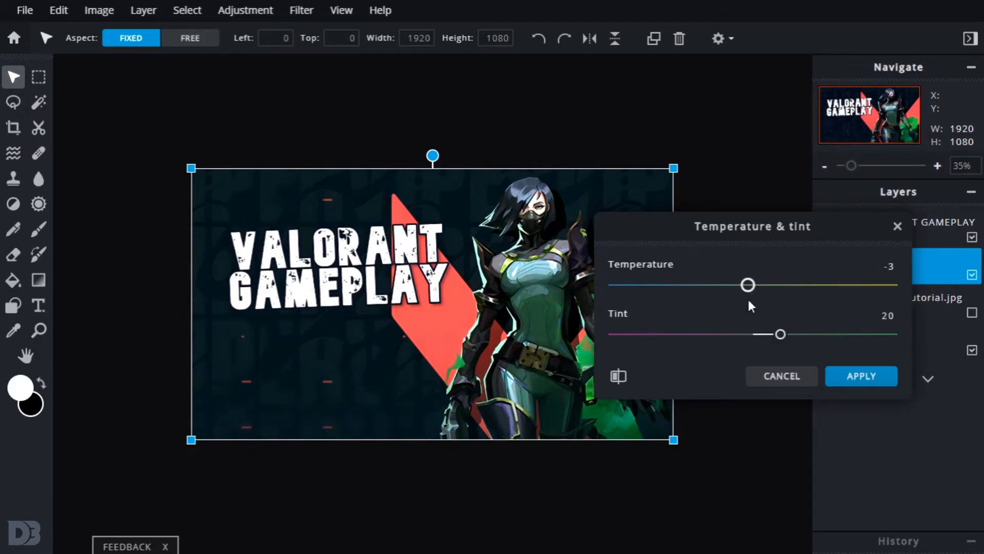
pyautogui.click(869, 379)
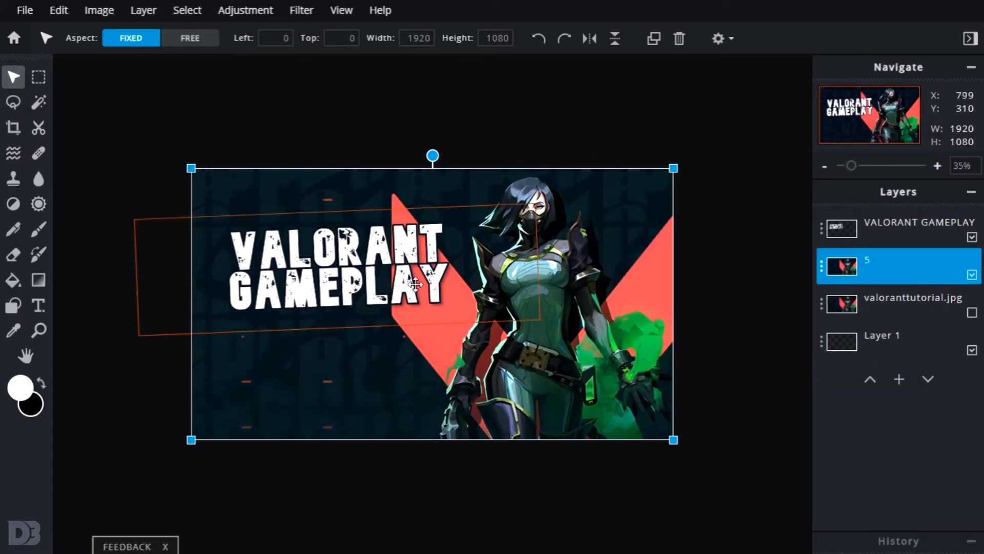
# Nudge the title to left -208 and top 178, and try the Overlay blend mode on its layer.
pyautogui.click(372, 254)
pyautogui.moveTo(373, 253); pyautogui.dragTo(375, 256)
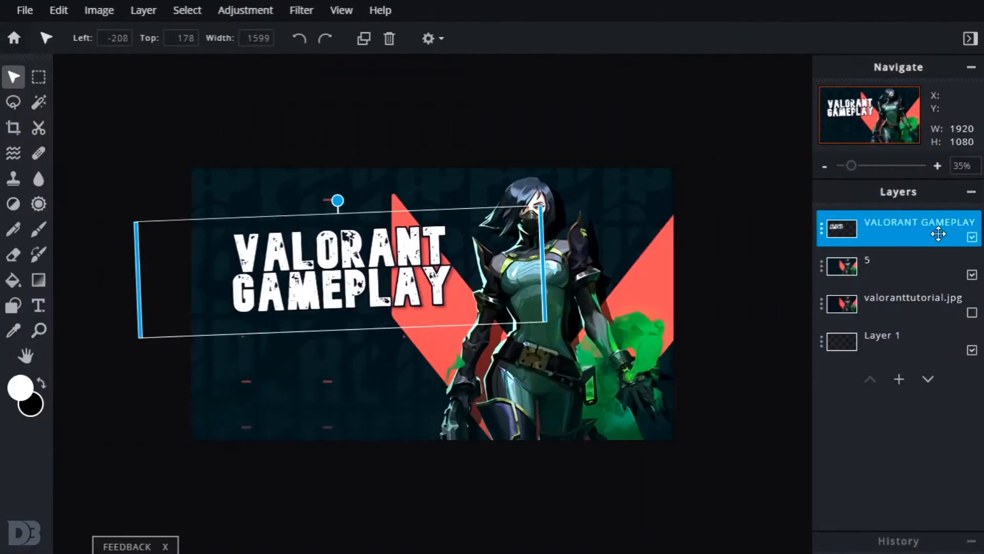
pyautogui.rightClick(938, 234)
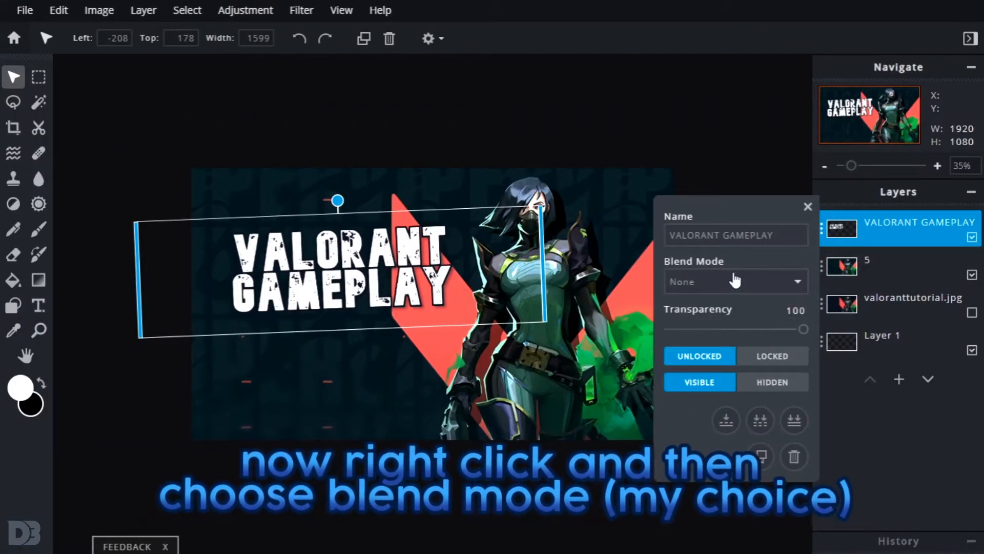
pyautogui.click(737, 281)
pyautogui.click(690, 74)
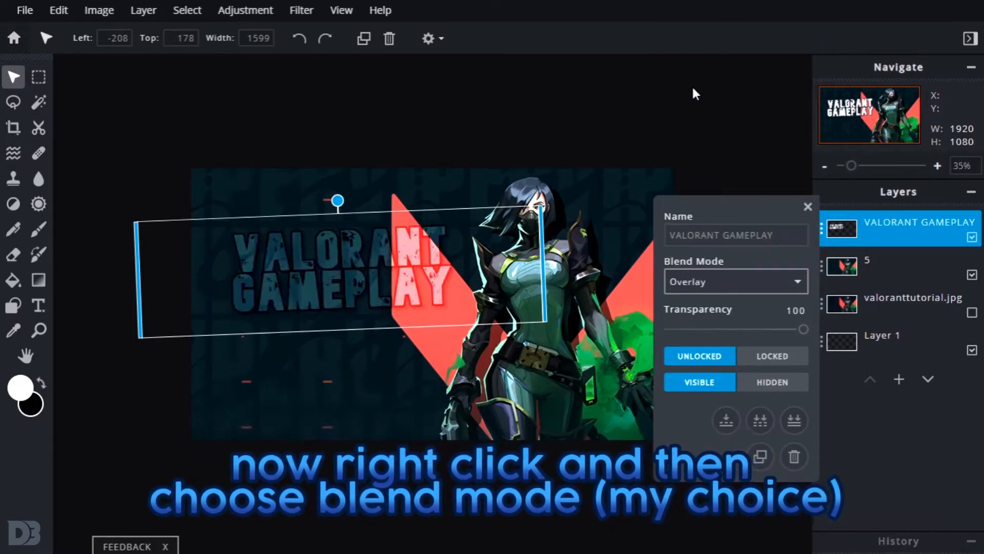
# Set the VALORANT GAMEPLAY layer's blend mode to Screen, keeping its transparency at 100.
pyautogui.click(690, 281)
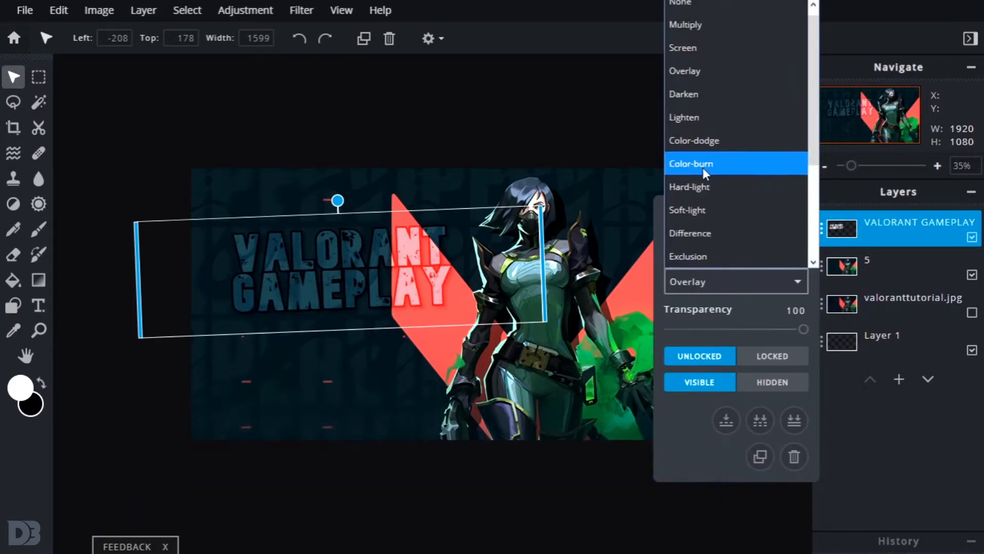
pyautogui.scroll(-3, 707, 148)
pyautogui.scroll(1, 719, 205)
pyautogui.scroll(3, 718, 202)
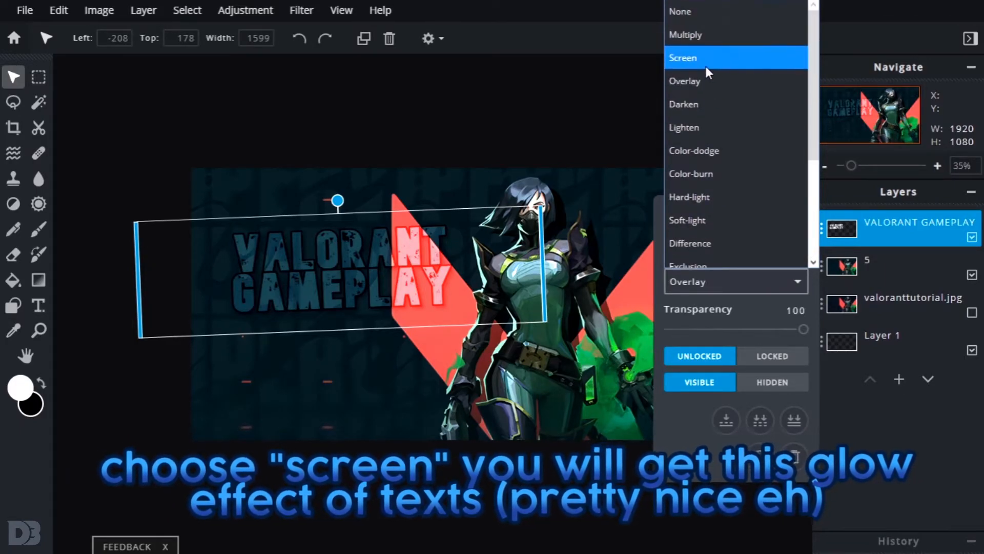
pyautogui.click(706, 61)
pyautogui.moveTo(796, 330); pyautogui.dragTo(844, 358)
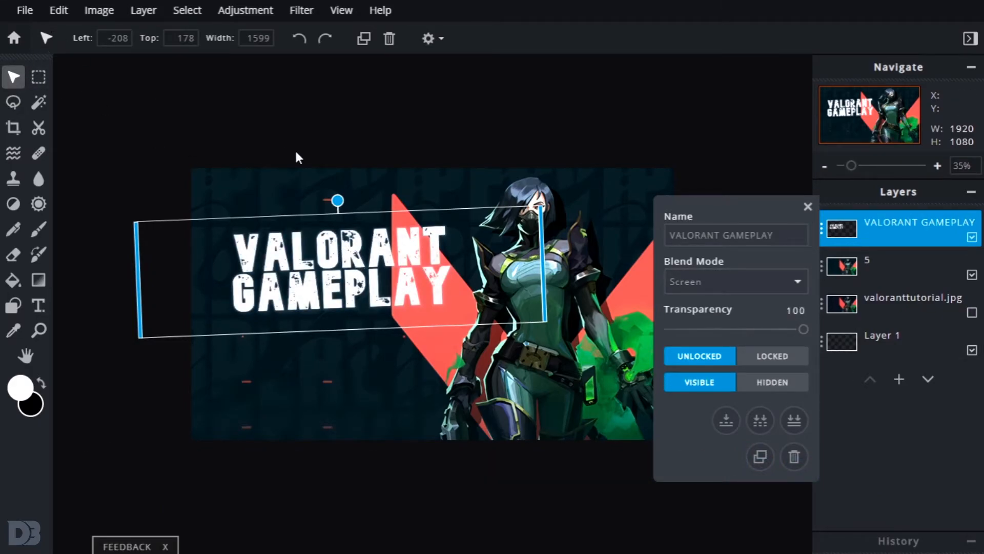
# Move the VALORANT GAMEPLAY title to left -217 and top 170.
pyautogui.moveTo(383, 287); pyautogui.dragTo(336, 271)
pyautogui.click(679, 198)
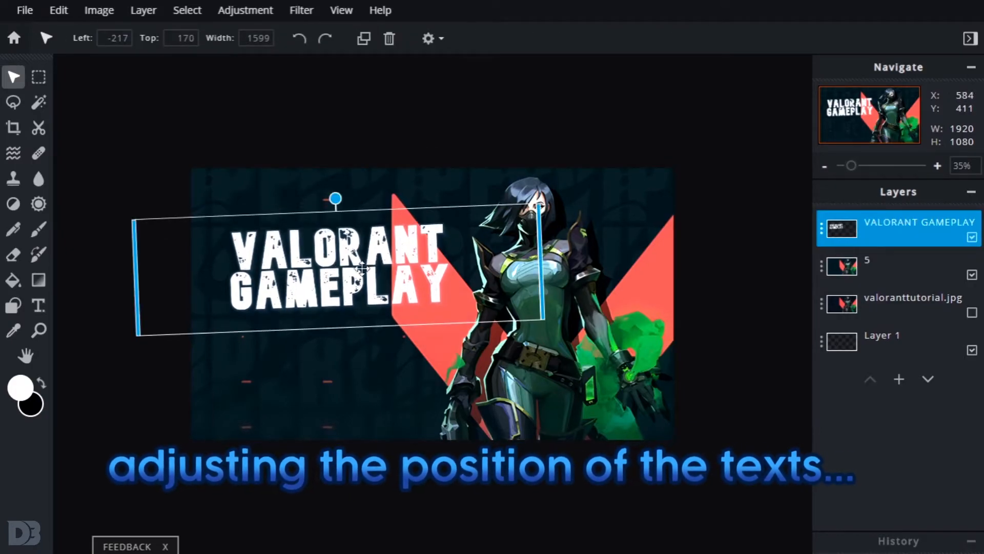
pyautogui.click(661, 287)
pyautogui.click(909, 244)
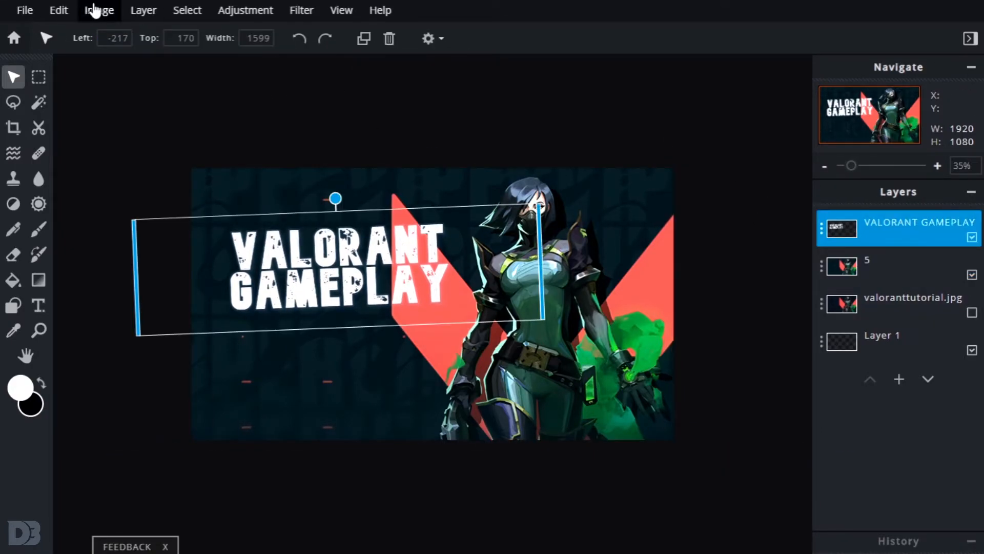
# Add a text layer reading 2020 and set its font to BEBASNEUE.
pyautogui.click(900, 380)
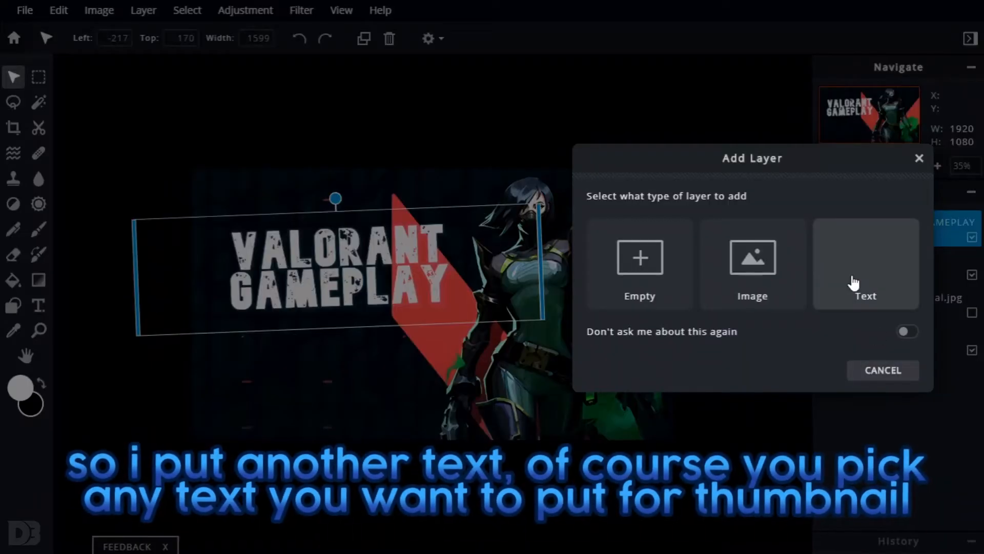
pyautogui.click(851, 282)
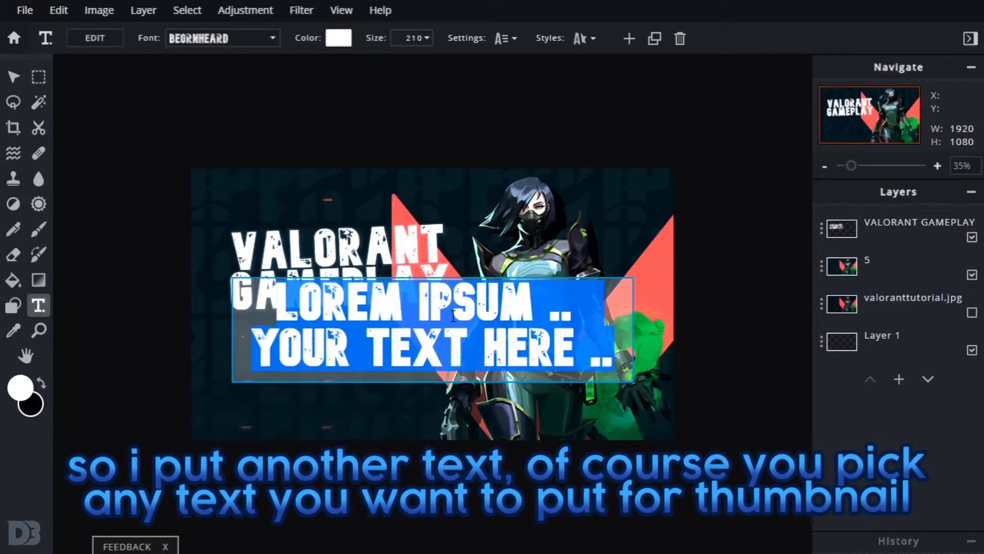
pyautogui.write('PART #')
pyautogui.press('BackSpace')
pyautogui.press('BackSpace')
pyautogui.press('BackSpace')
pyautogui.press('BackSpace')
pyautogui.press('BackSpace')
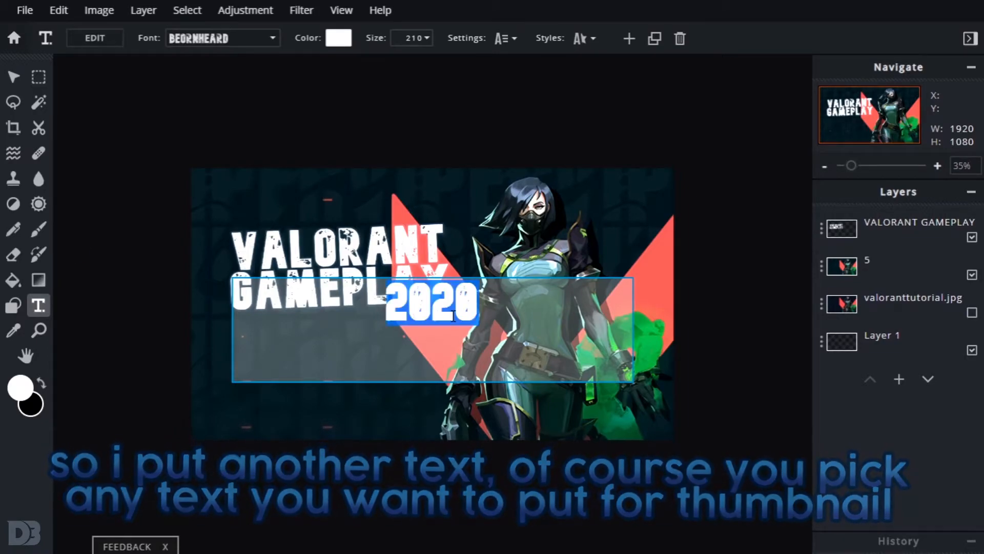
pyautogui.click(267, 51)
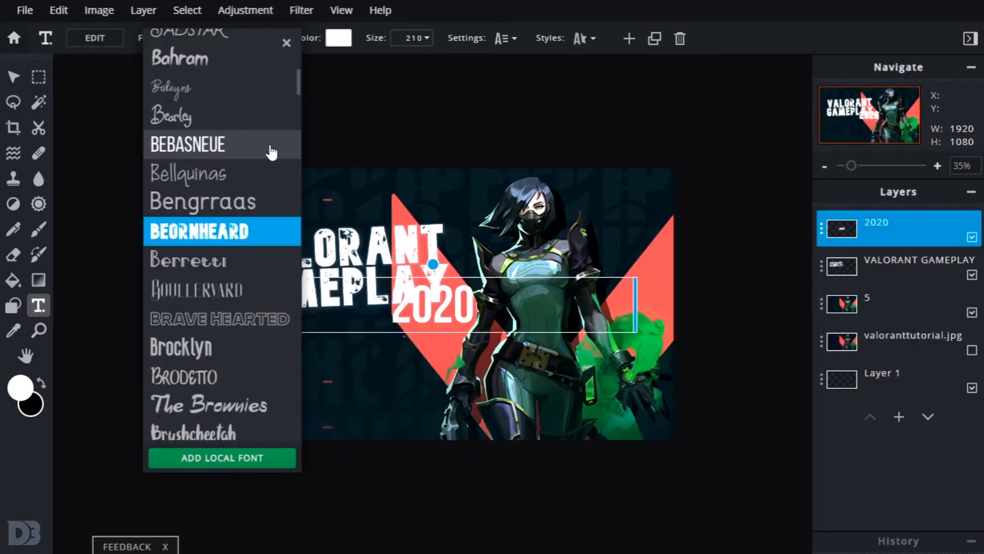
pyautogui.click(272, 147)
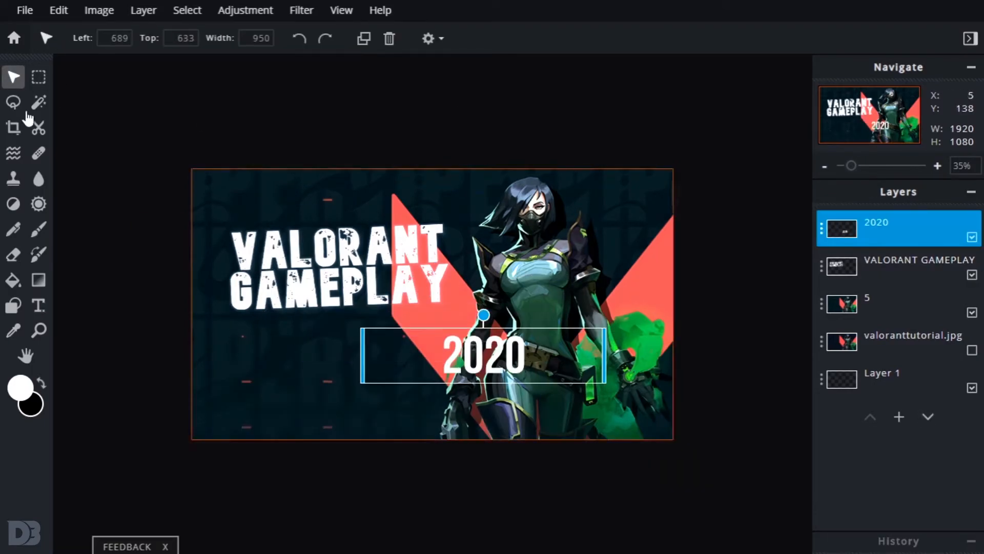
# Blend the 2020 text into the background as a tilted overlay in the canvas's upper-right corner and rasterize its layer.
pyautogui.click(185, 10)
pyautogui.click(889, 225)
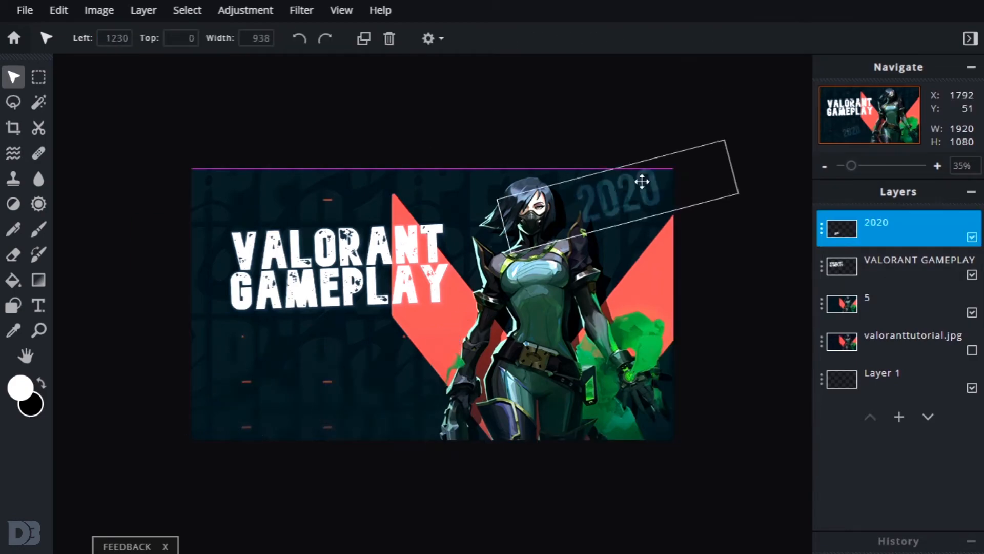
pyautogui.moveTo(640, 180); pyautogui.dragTo(452, 314)
pyautogui.click(144, 10)
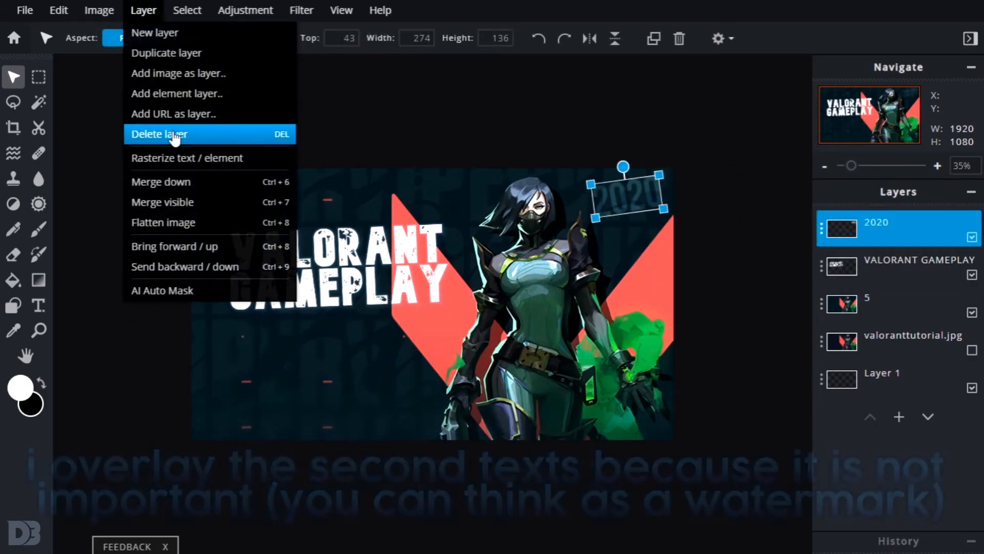
pyautogui.click(216, 154)
# Rotate the rasterized 2020 text slightly clockwise and place it at left 1632 and top 17 in the canvas's upper-right corner.
pyautogui.moveTo(671, 181); pyautogui.dragTo(636, 170)
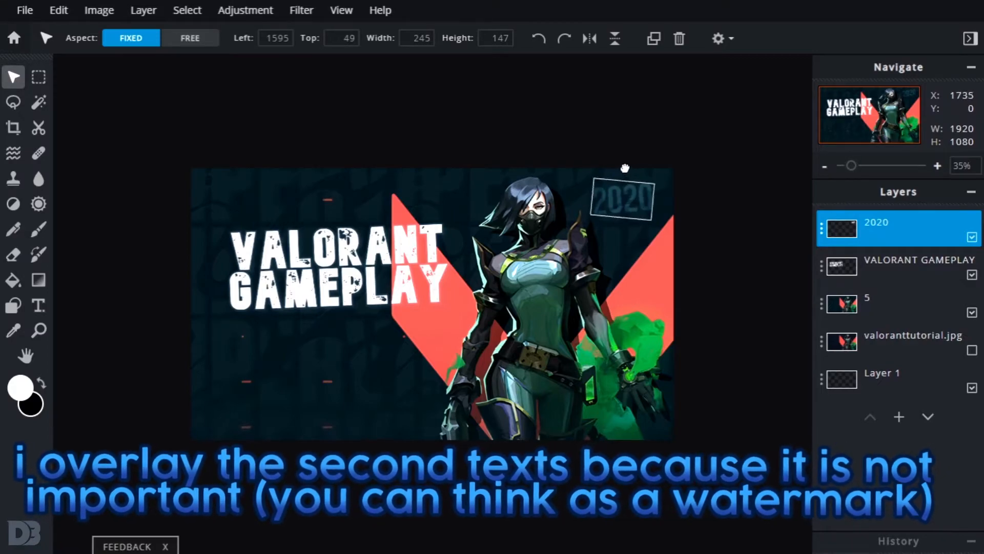
pyautogui.hotkey('ctrl', 'z')
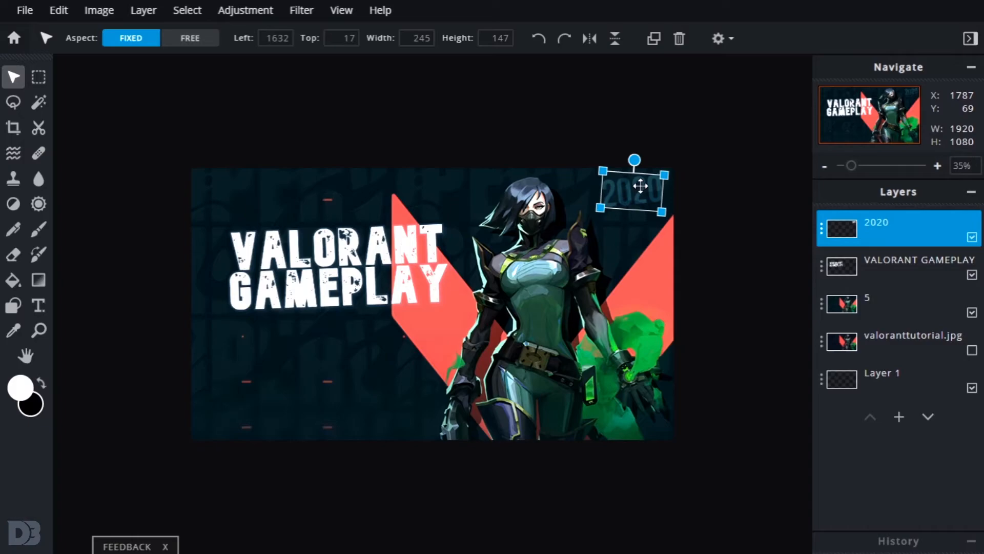
pyautogui.click(687, 173)
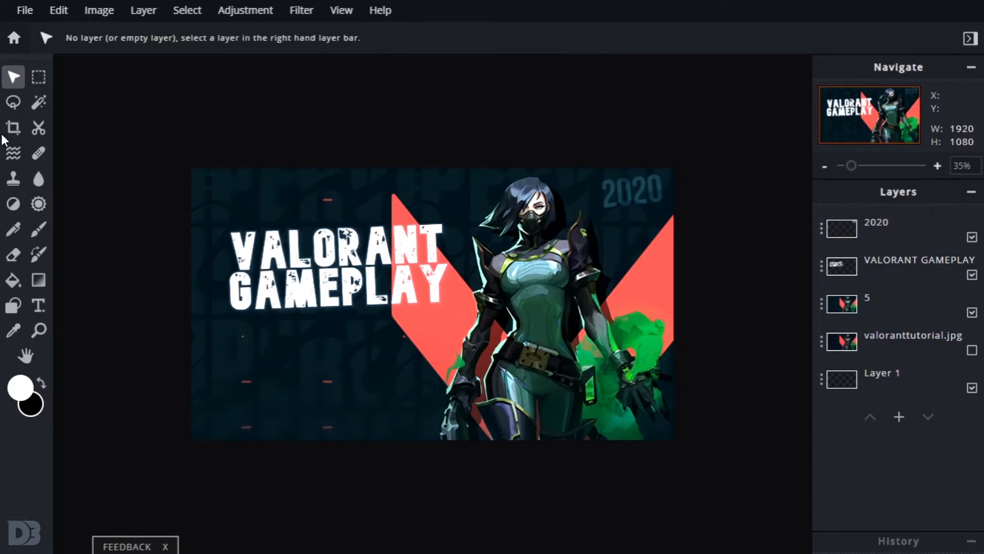
# Duplicate the VALORANT GAMEPLAY title layer, offset the copy to left -229 and top 205, and rasterize it.
pyautogui.click(382, 262)
pyautogui.click(841, 260)
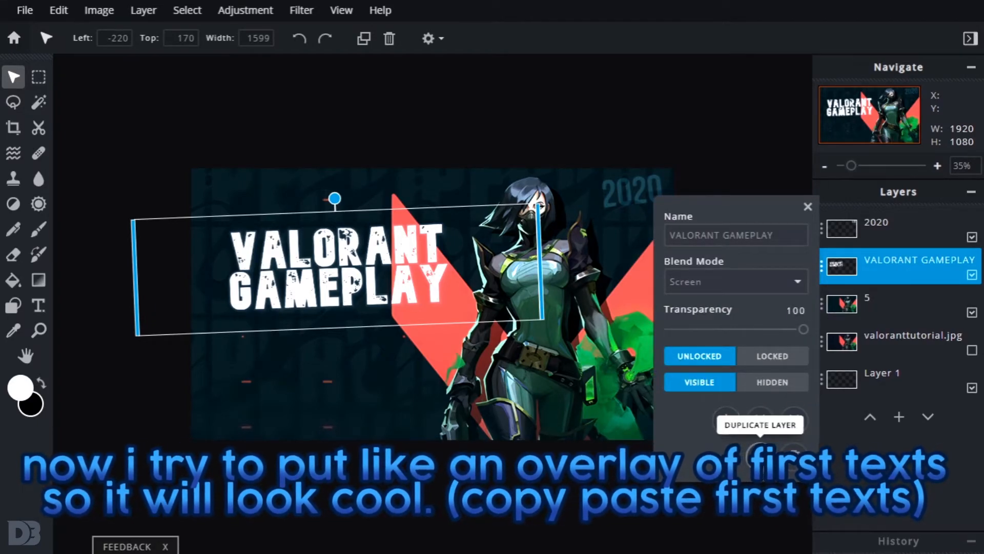
pyautogui.click(726, 420)
pyautogui.moveTo(370, 260)
pyautogui.mouseDown()
pyautogui.moveTo(368, 362)
pyautogui.moveTo(382, 253)
pyautogui.mouseUp()
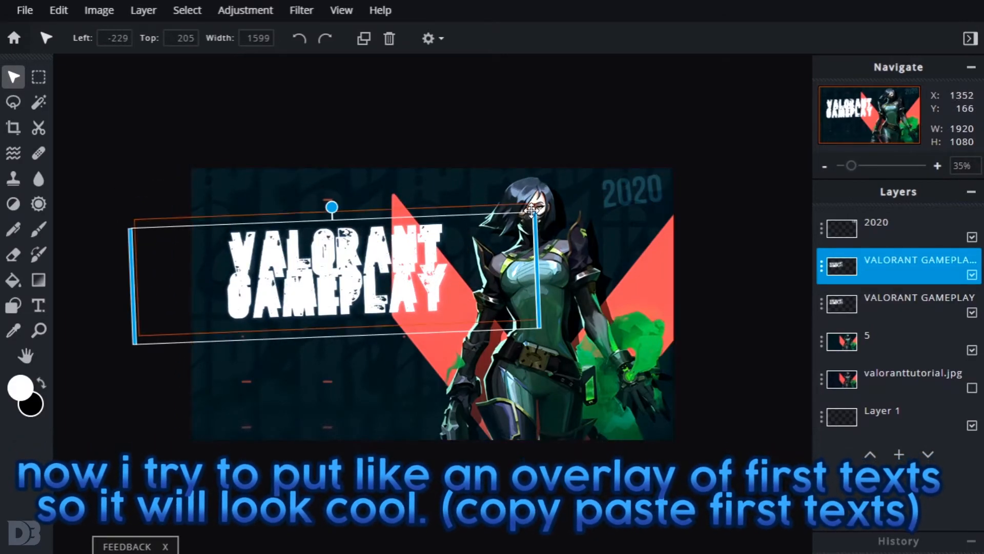
pyautogui.click(143, 11)
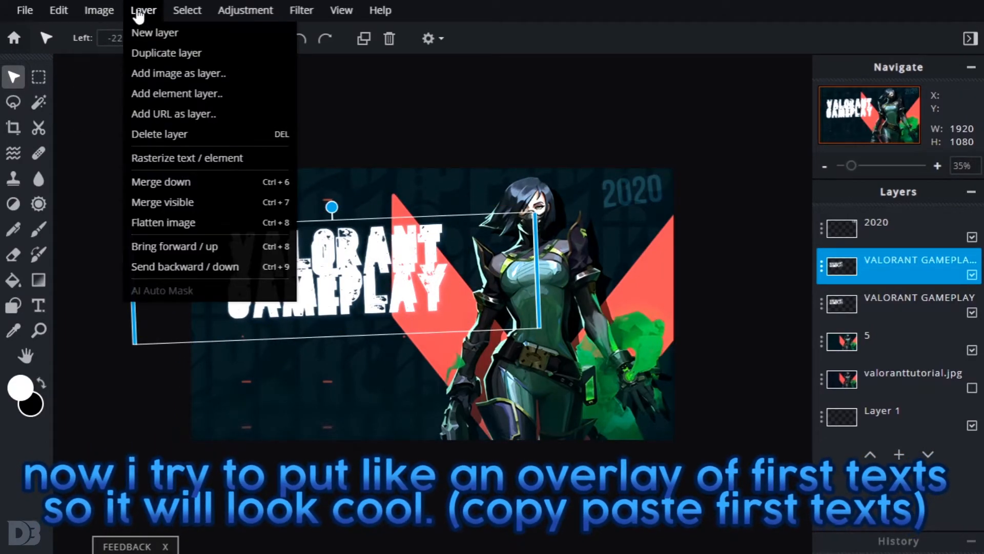
pyautogui.click(189, 157)
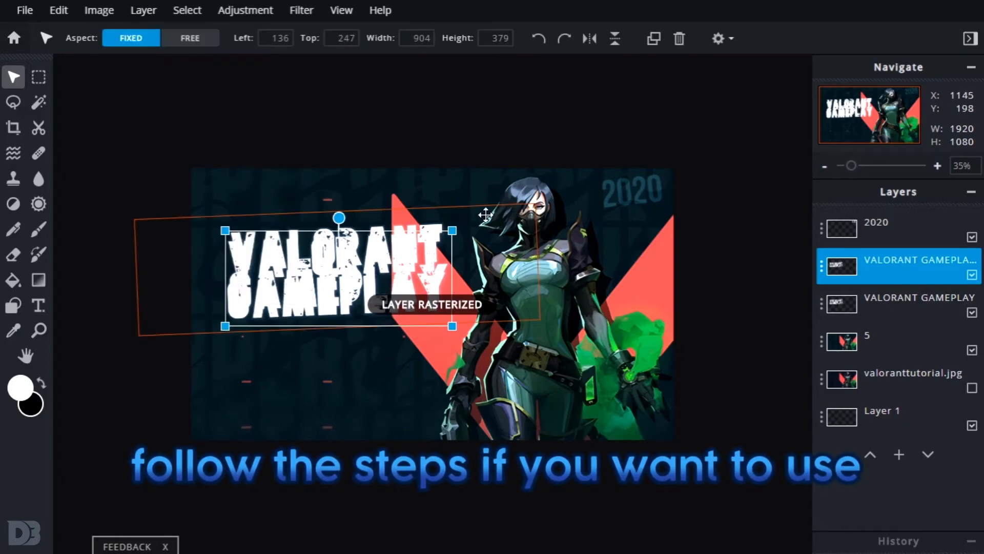
# Enlarge the title copy to 1543 by 647 and reduce its layer transparency to 6.
pyautogui.moveTo(452, 230); pyautogui.dragTo(385, 283)
pyautogui.click(853, 265)
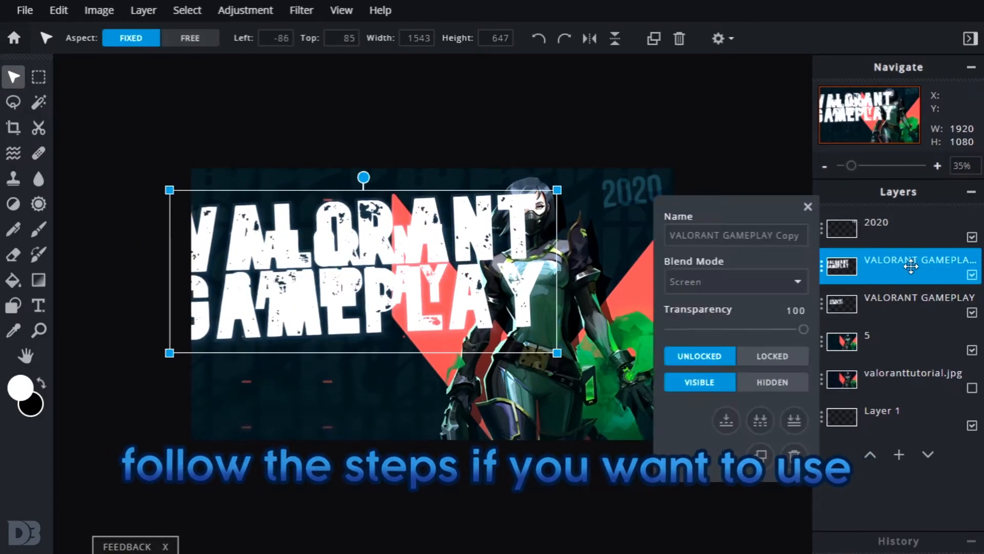
pyautogui.moveTo(803, 330); pyautogui.dragTo(682, 354)
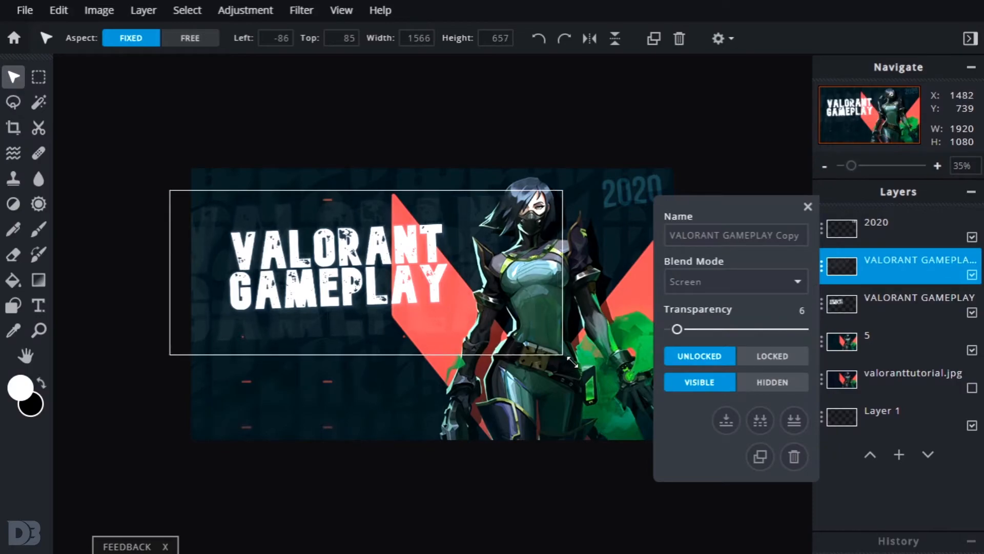
# Enlarge the faded title copy to 1693 by 710, tilt it slightly counterclockwise, and place it at left -276 and top 105.
pyautogui.moveTo(569, 359); pyautogui.dragTo(594, 369)
pyautogui.moveTo(478, 318); pyautogui.dragTo(430, 322)
pyautogui.moveTo(334, 182); pyautogui.dragTo(332, 181)
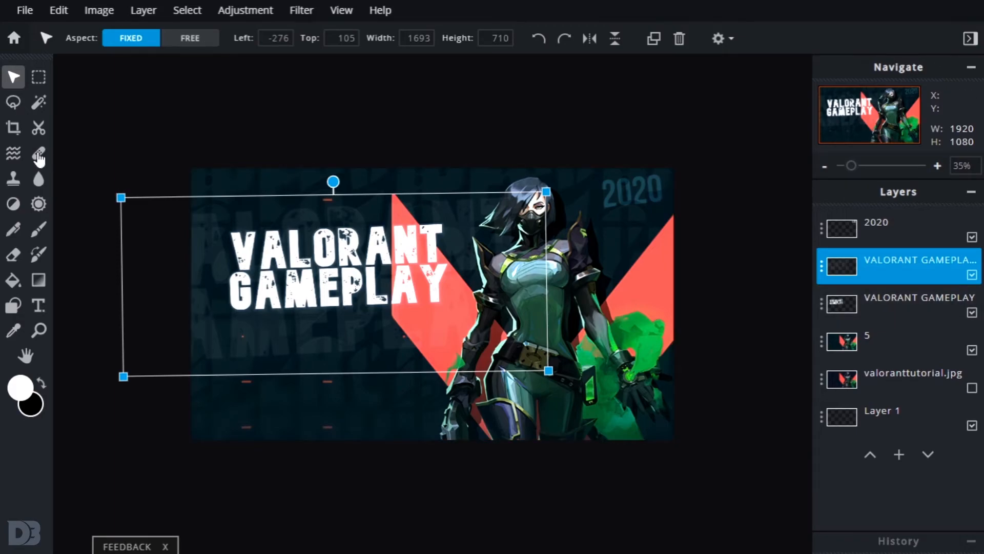
pyautogui.click(53, 112)
pyautogui.click(13, 152)
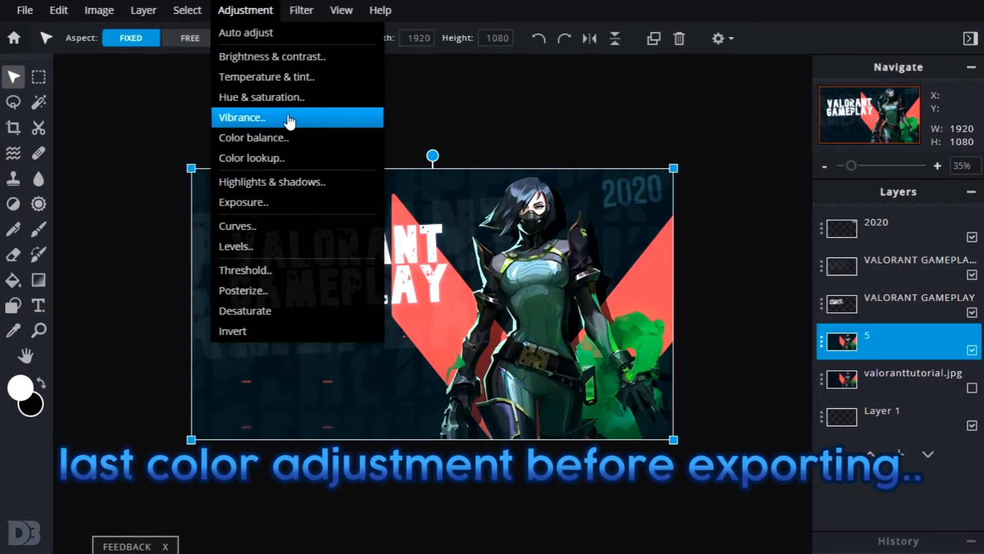
# Increase the vibrance of background layer 5 and apply the adjustment.
pyautogui.click(280, 124)
pyautogui.moveTo(801, 290); pyautogui.dragTo(822, 290)
pyautogui.click(857, 332)
# Adjust the highlights and shadows of background layer 5 with the Highlights & shadows adjustment.
pyautogui.click(246, 10)
pyautogui.click(277, 180)
pyautogui.moveTo(752, 334); pyautogui.dragTo(725, 333)
pyautogui.moveTo(751, 284); pyautogui.dragTo(790, 285)
pyautogui.click(862, 376)
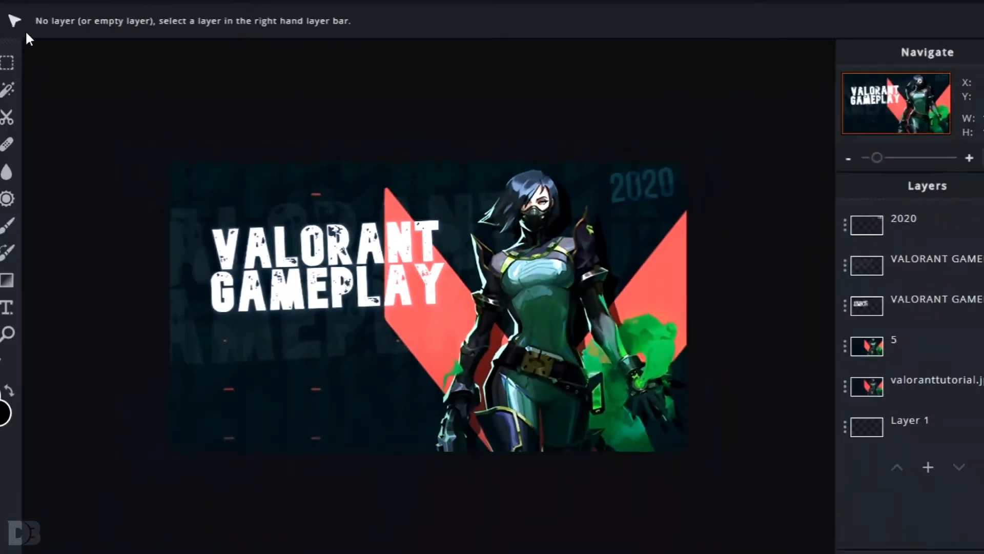
# Save the thumbnail as project1 in JPG format at 100% quality and download it.
pyautogui.click(25, 10)
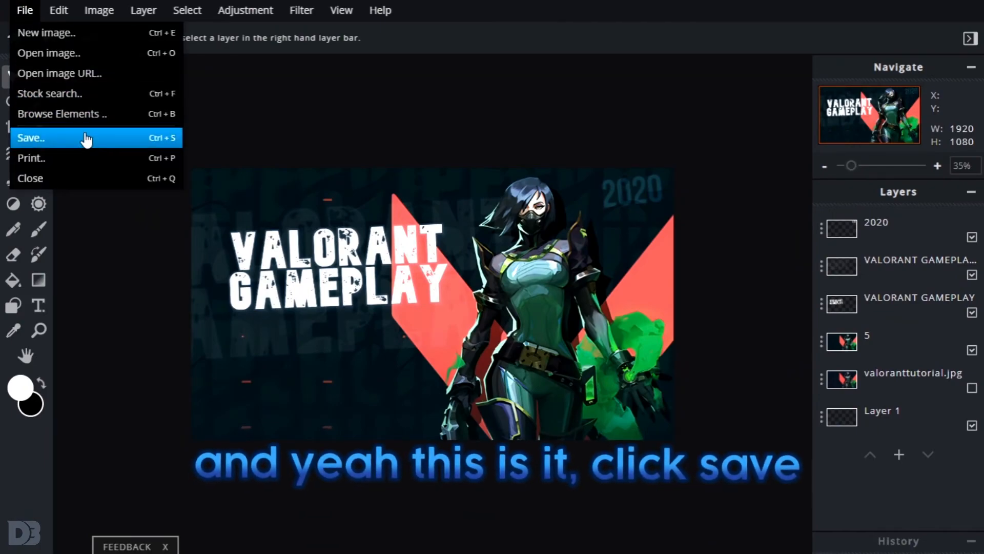
pyautogui.click(56, 140)
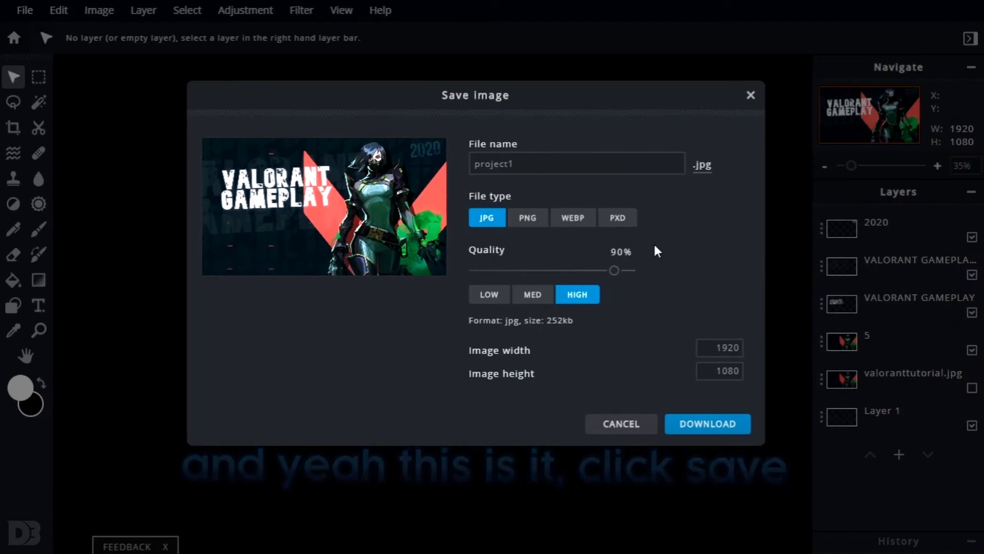
pyautogui.click(546, 219)
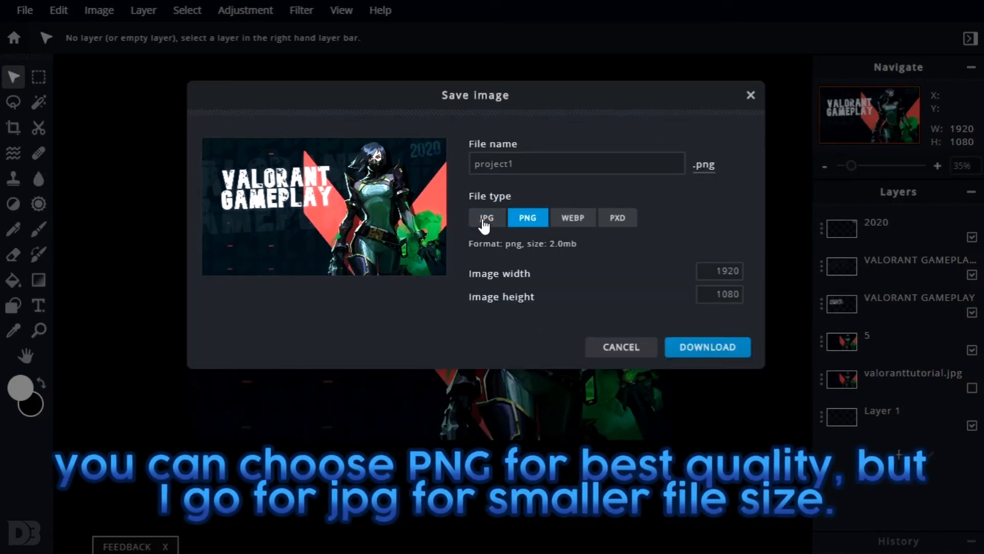
pyautogui.click(487, 219)
pyautogui.moveTo(614, 271); pyautogui.dragTo(685, 282)
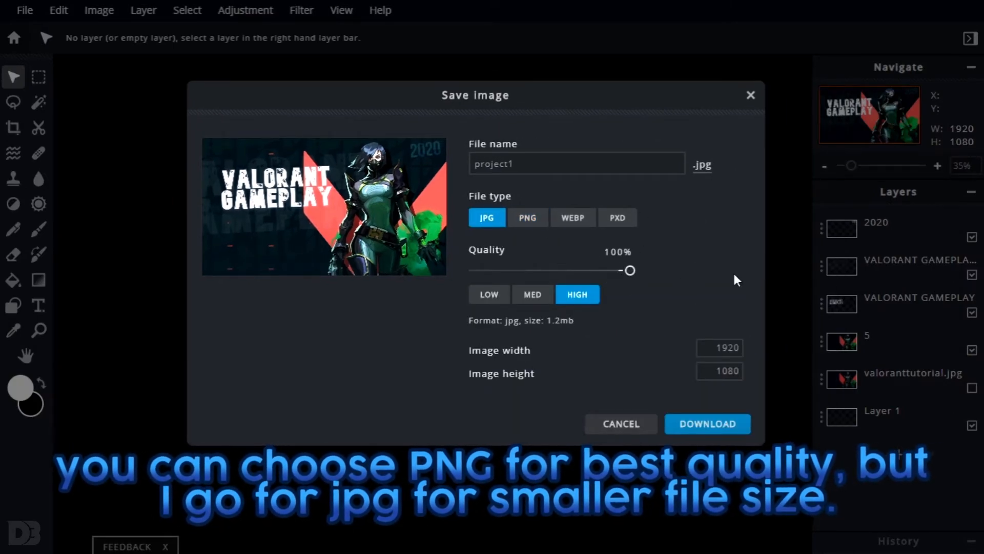
pyautogui.click(579, 164)
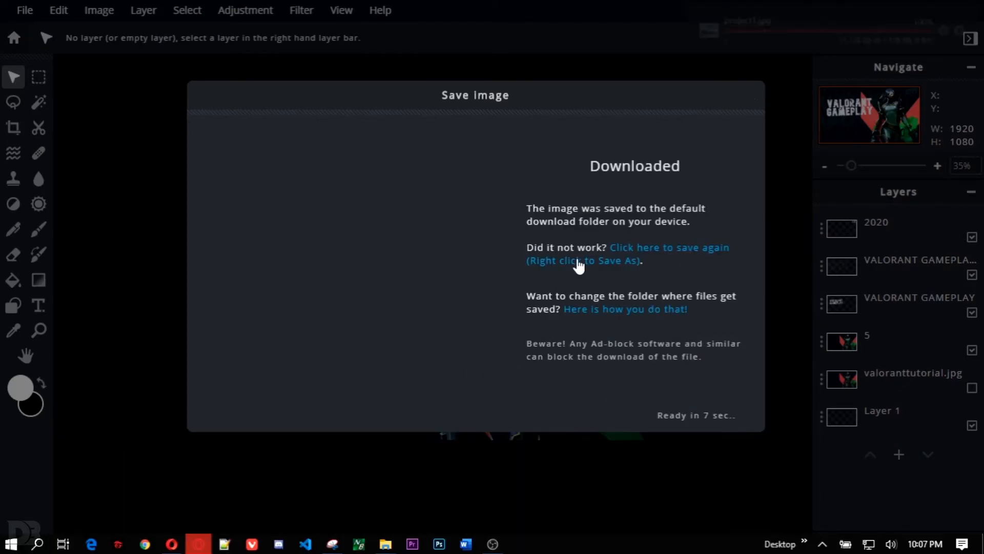
# Open the downloaded project1 image in Windows Photo Viewer and inspect the thumbnail up close and as a whole.
pyautogui.click(901, 40)
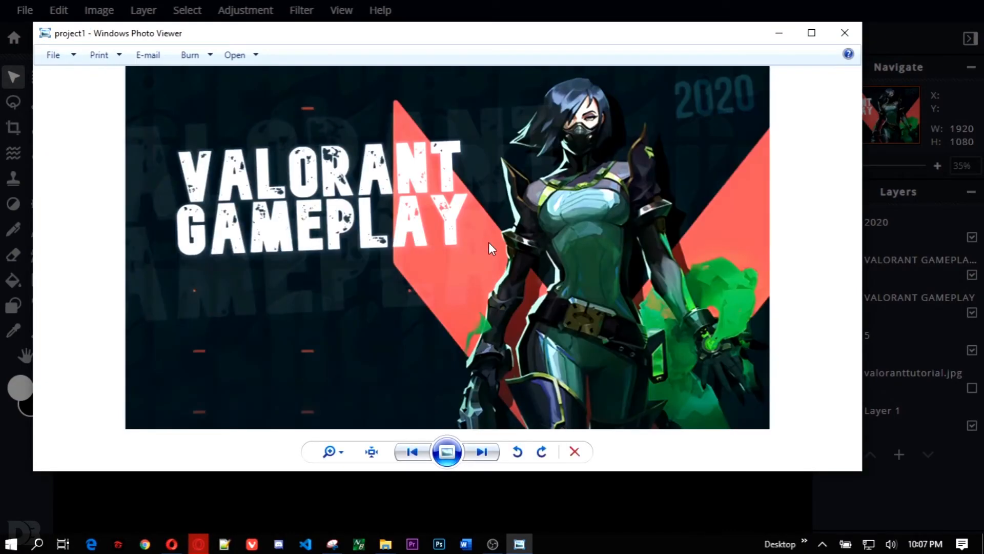
pyautogui.scroll(3, 516, 222)
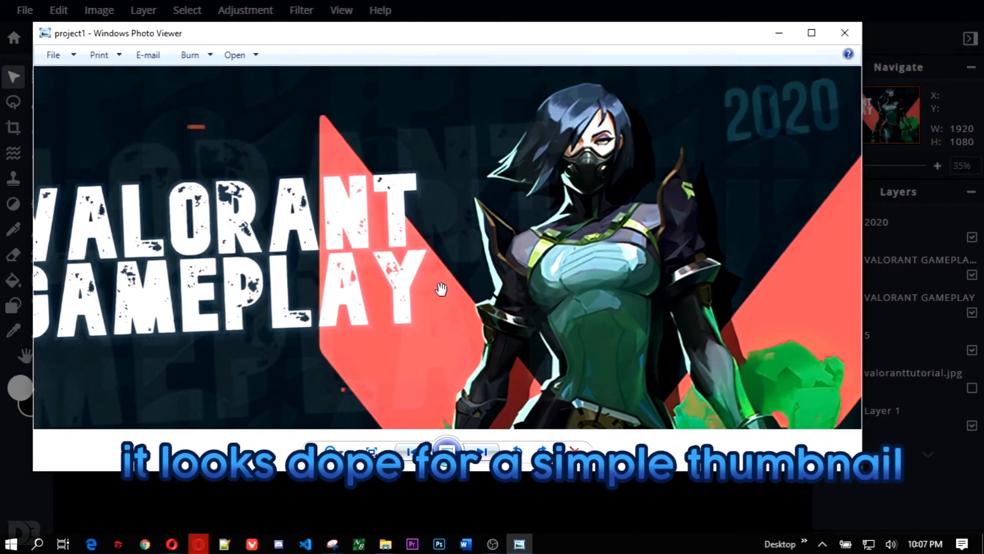
pyautogui.scroll(-3, 452, 261)
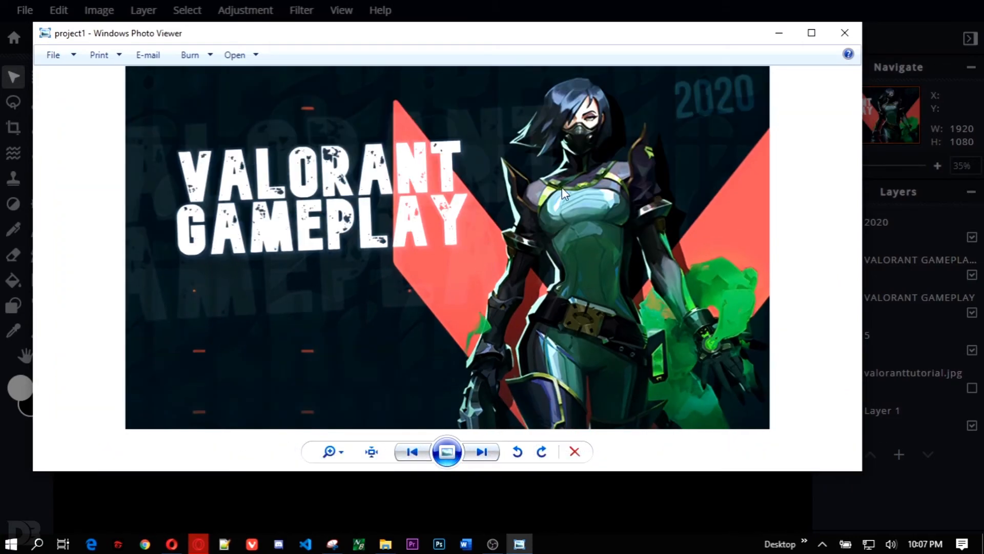